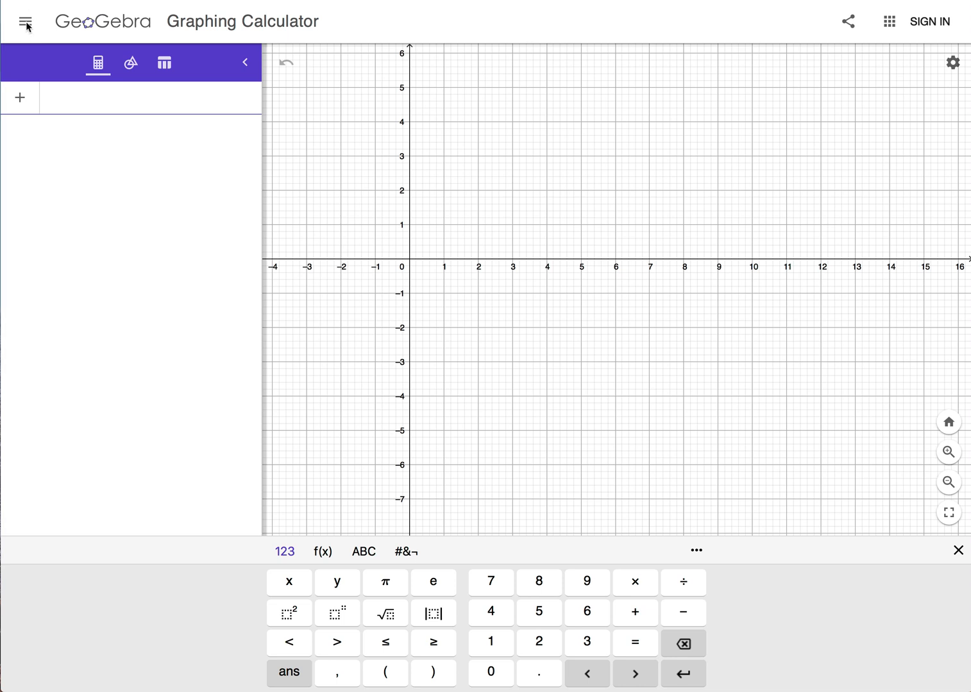
{"action": "left_click", "coordinate": [26, 23]}
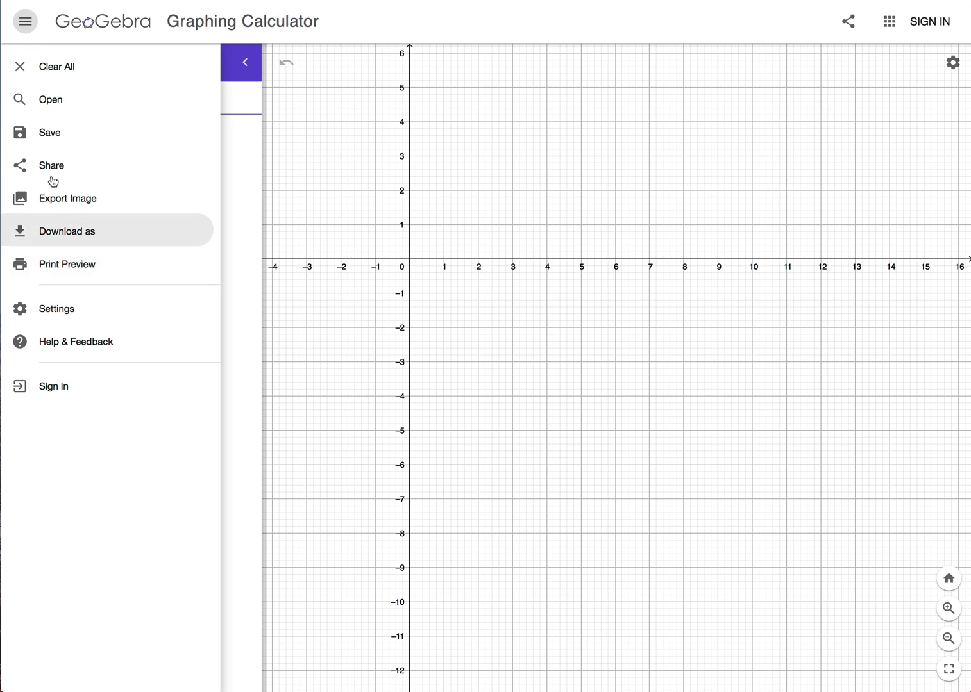
{"action": "left_click", "coordinate": [25, 24]}
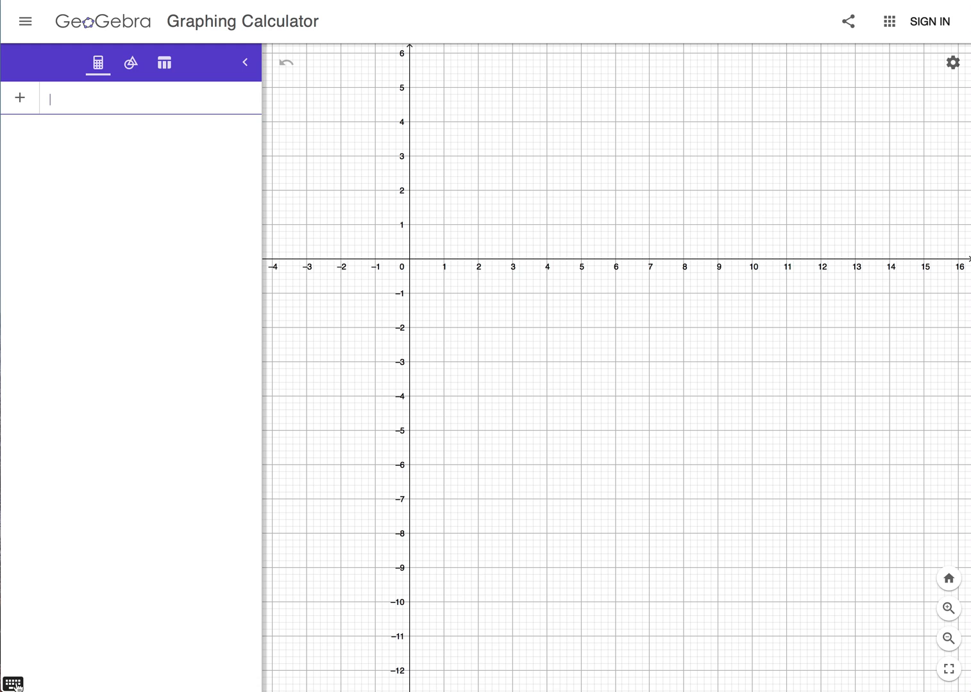
Graph the line 2x + 3y = 15 by entering its equation in the first algebra row.
{"action": "left_click", "coordinate": [13, 683]}
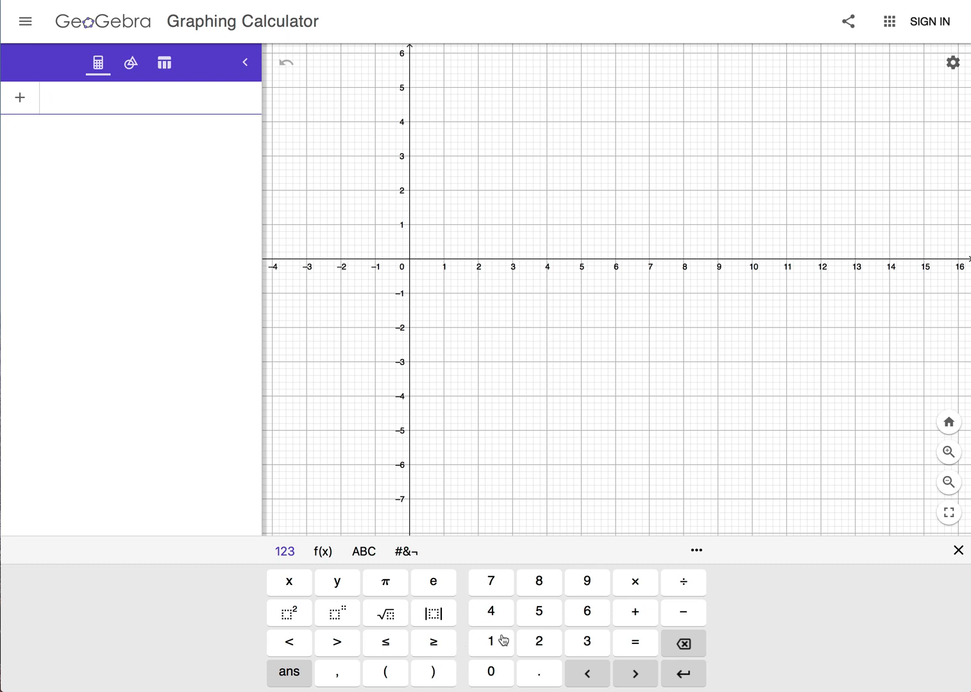
{"action": "left_click", "coordinate": [541, 643]}
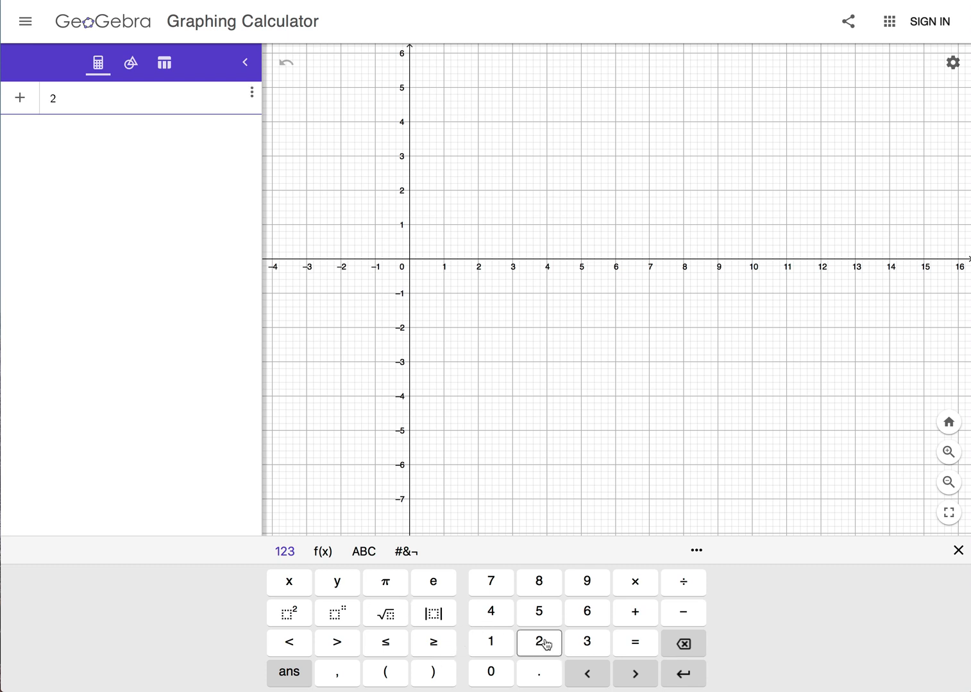
{"action": "left_click", "coordinate": [290, 585]}
{"action": "left_click", "coordinate": [630, 617]}
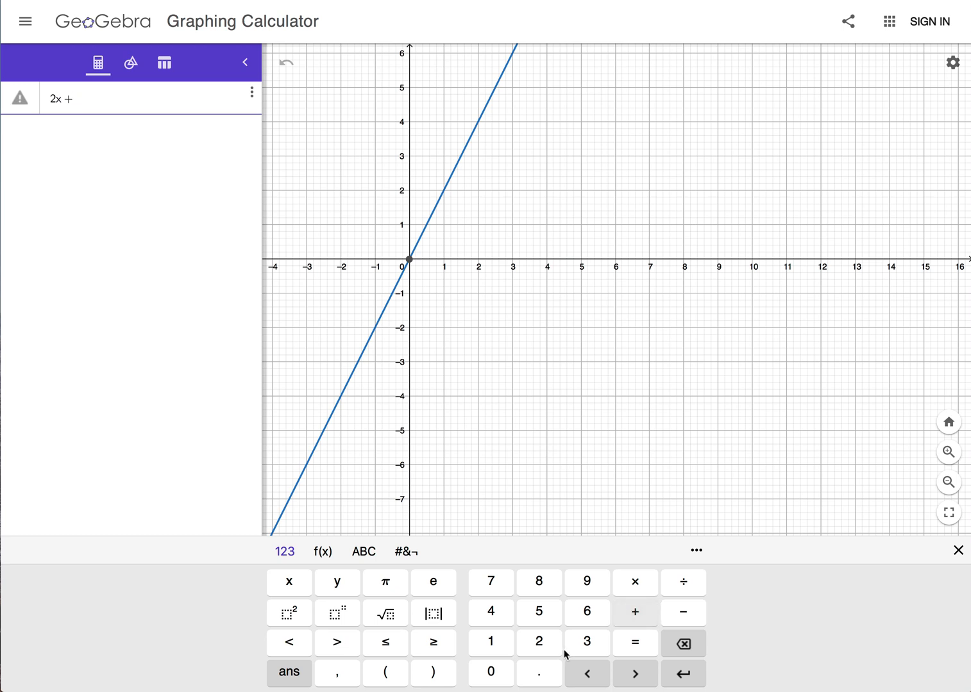
{"action": "left_click", "coordinate": [582, 644]}
{"action": "left_click", "coordinate": [337, 585]}
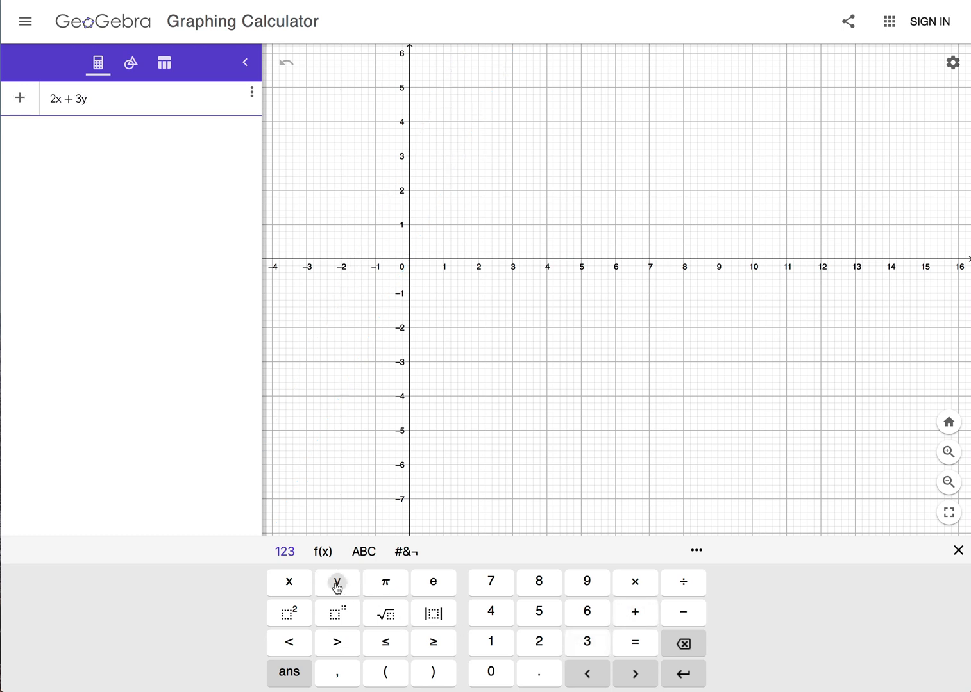
{"action": "left_click", "coordinate": [627, 643]}
{"action": "left_click", "coordinate": [503, 643]}
{"action": "left_click", "coordinate": [537, 620]}
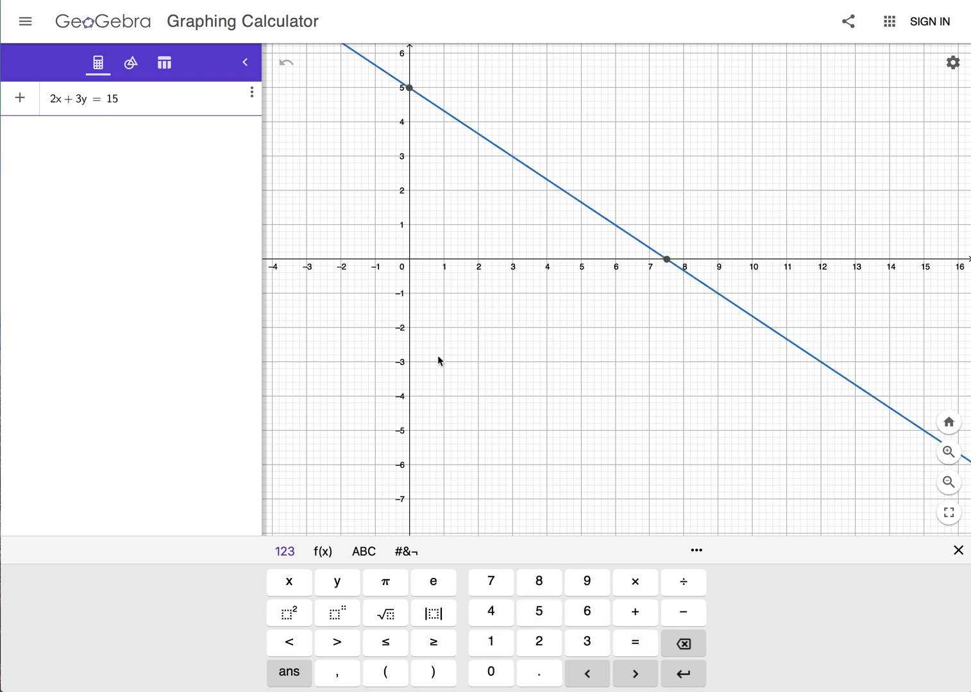
{"action": "key", "text": "Return"}
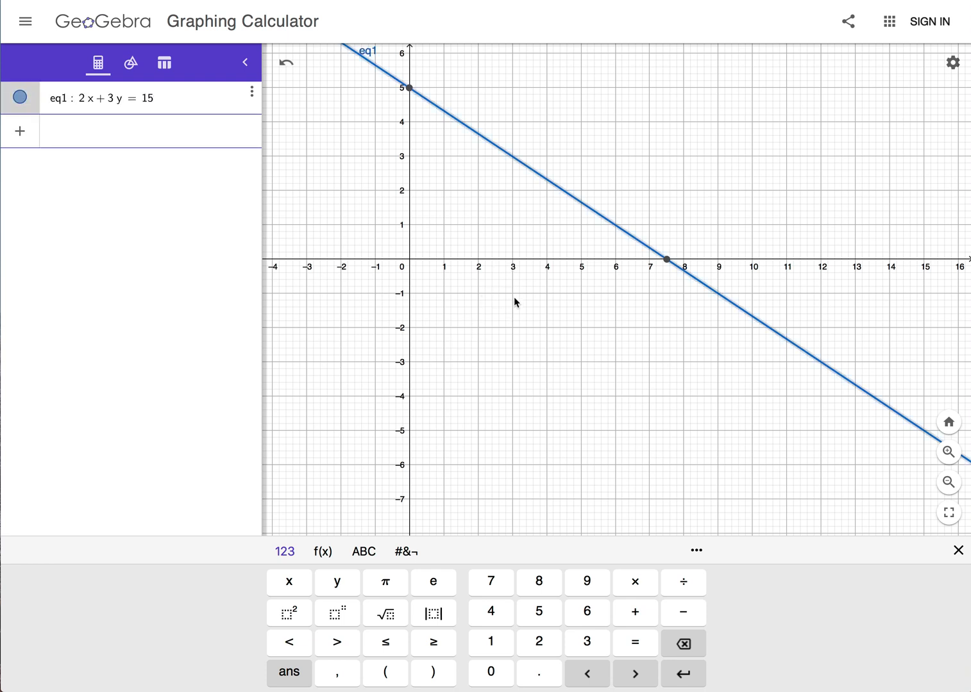
Enter 2x + 3y = 40 as a second equation below the first to plot its line.
{"action": "left_click", "coordinate": [465, 192]}
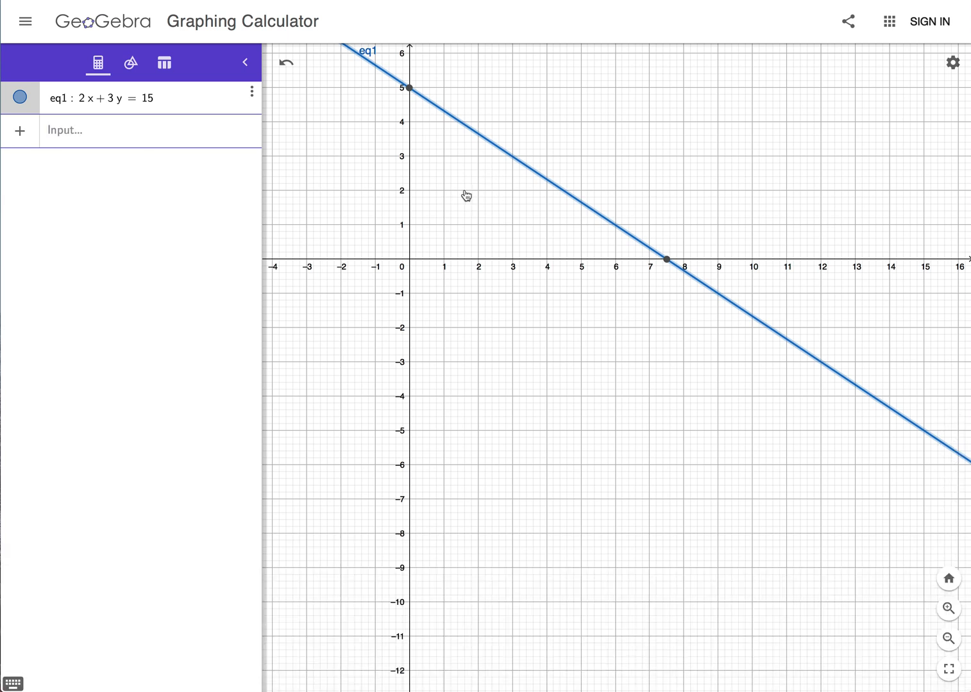
{"action": "left_click_drag", "start_coordinate": [465, 196], "coordinate": [445, 383]}
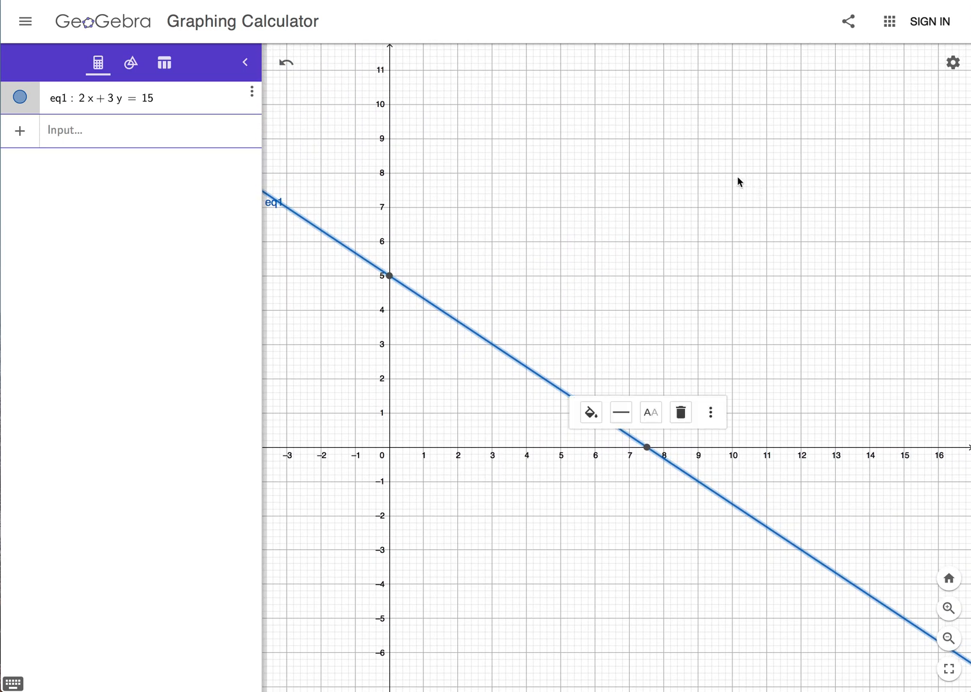
{"action": "left_click", "coordinate": [79, 131]}
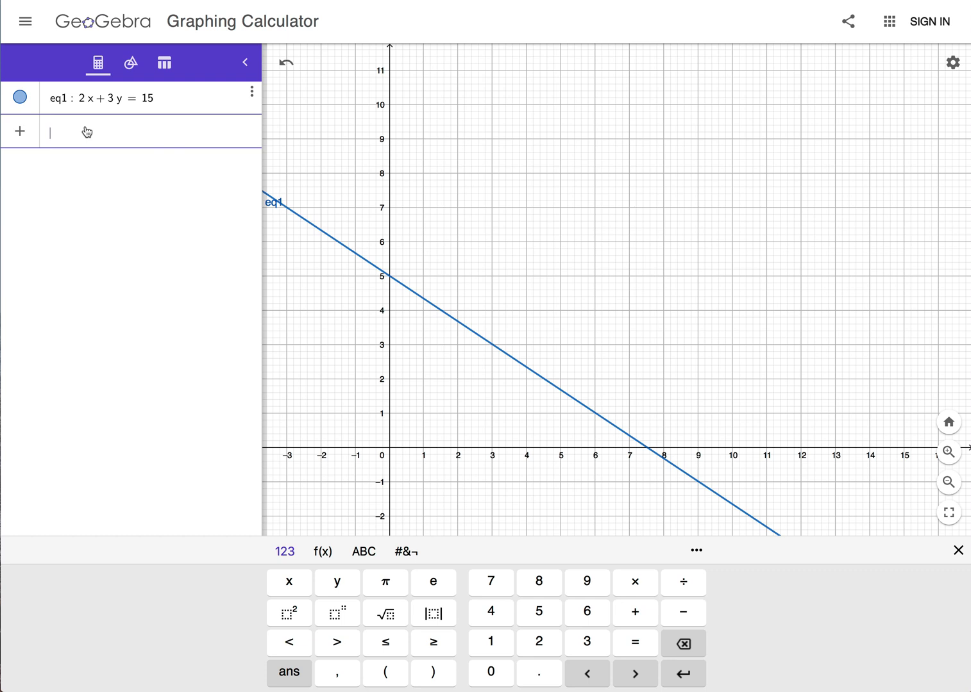
{"action": "type", "text": "2x + "}
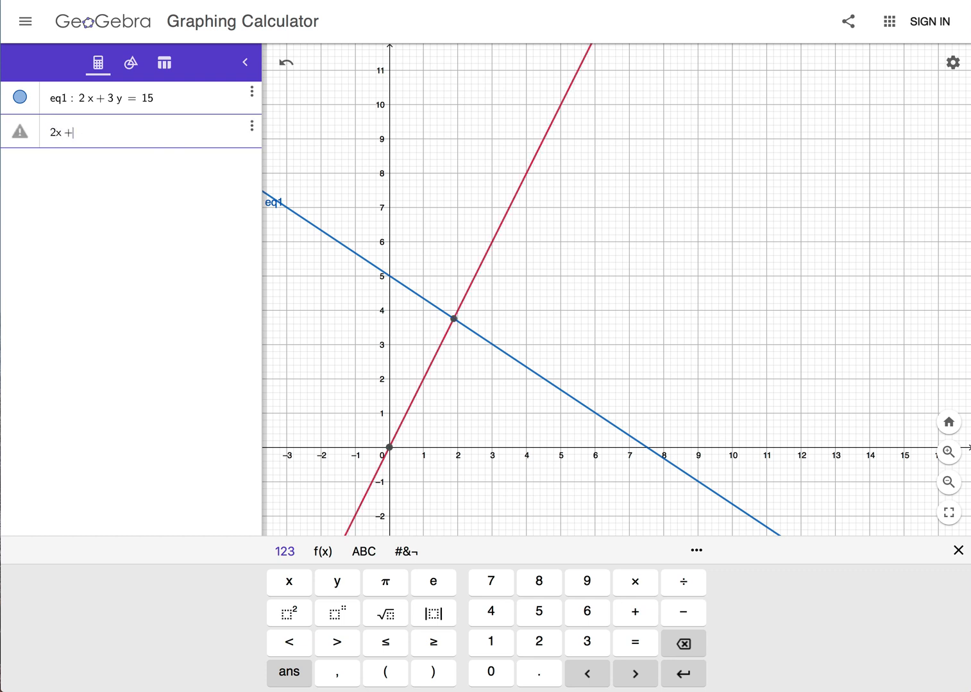
{"action": "type", "text": "3y = "}
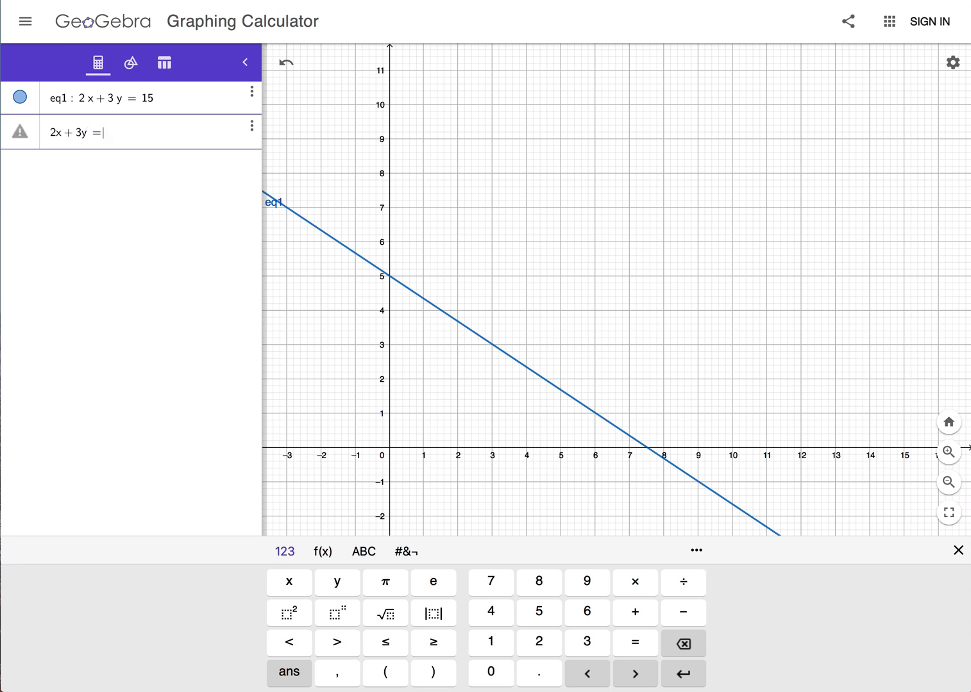
{"action": "type", "text": "40"}
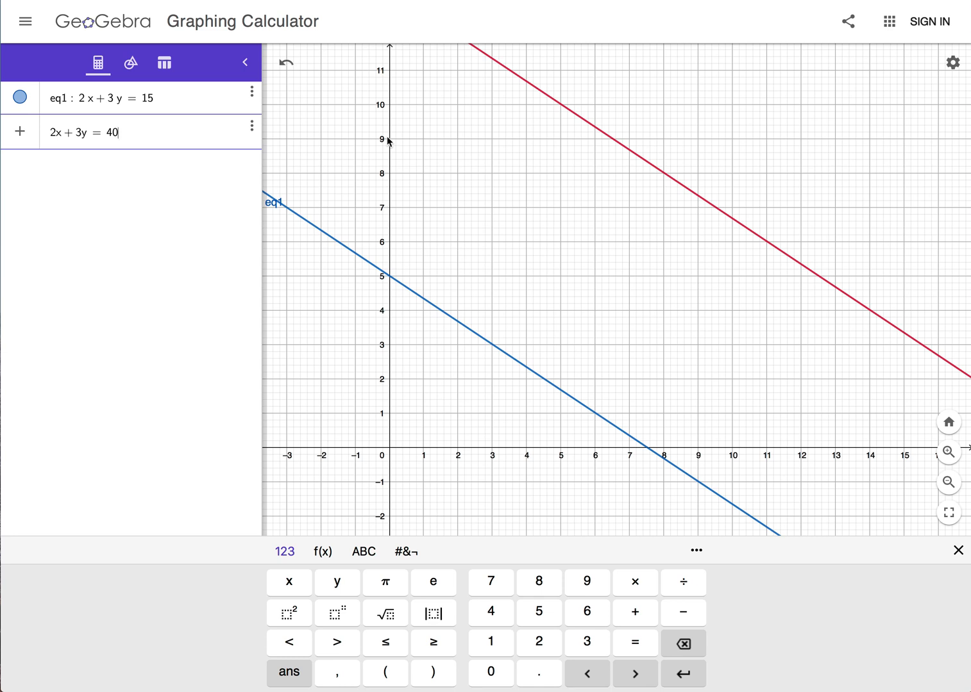
Set the graph view's x maximum to 40 and y maximum to 40.
{"action": "left_click", "coordinate": [953, 64]}
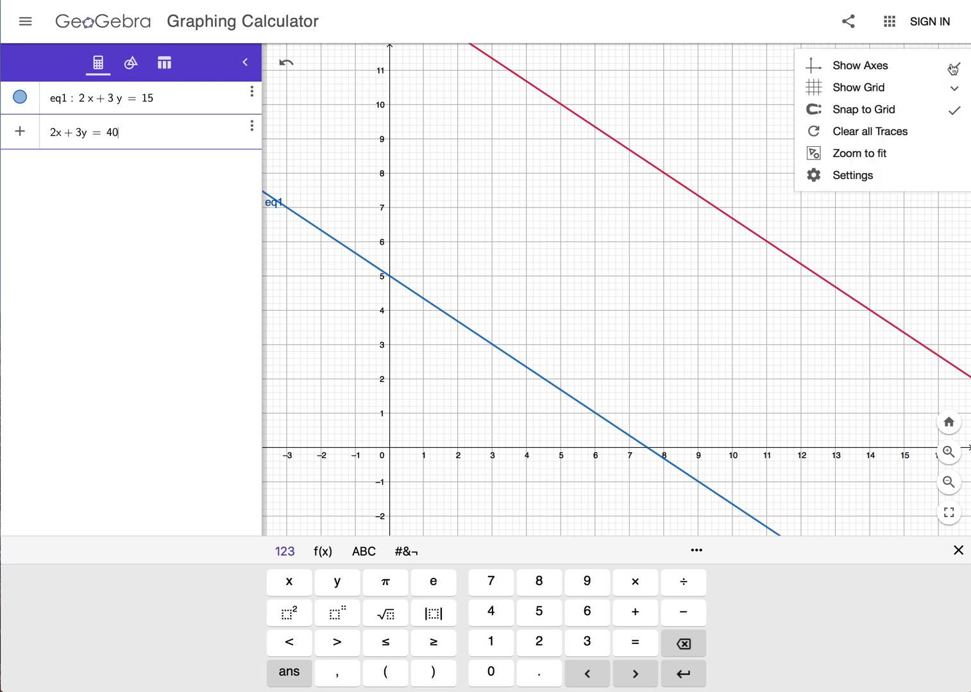
{"action": "left_click", "coordinate": [857, 178]}
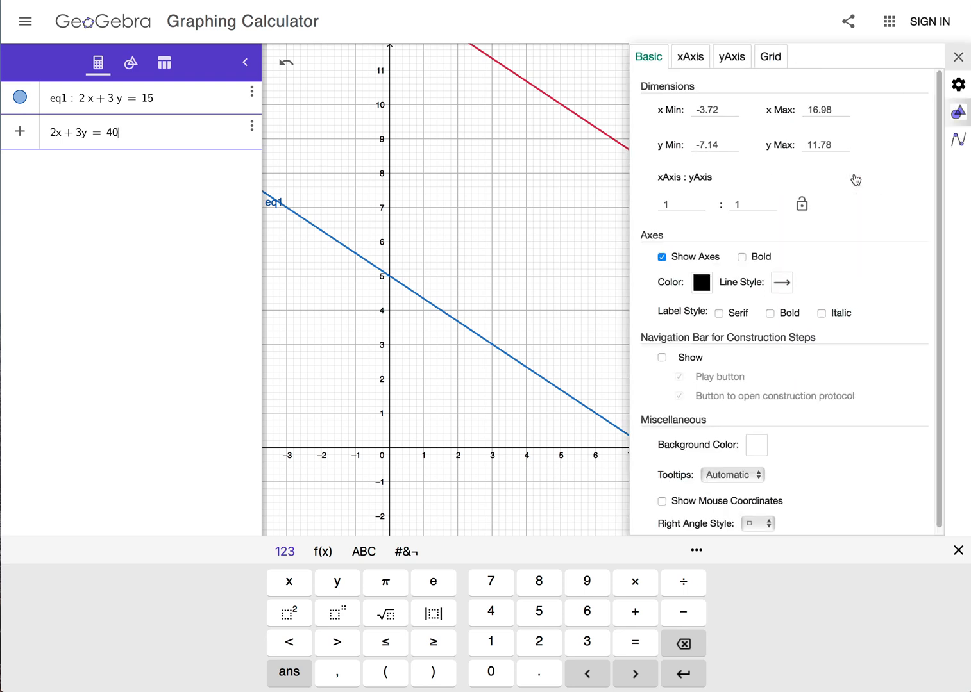
{"action": "left_click", "coordinate": [823, 112]}
{"action": "left_click_drag", "start_coordinate": [806, 109], "coordinate": [837, 112]}
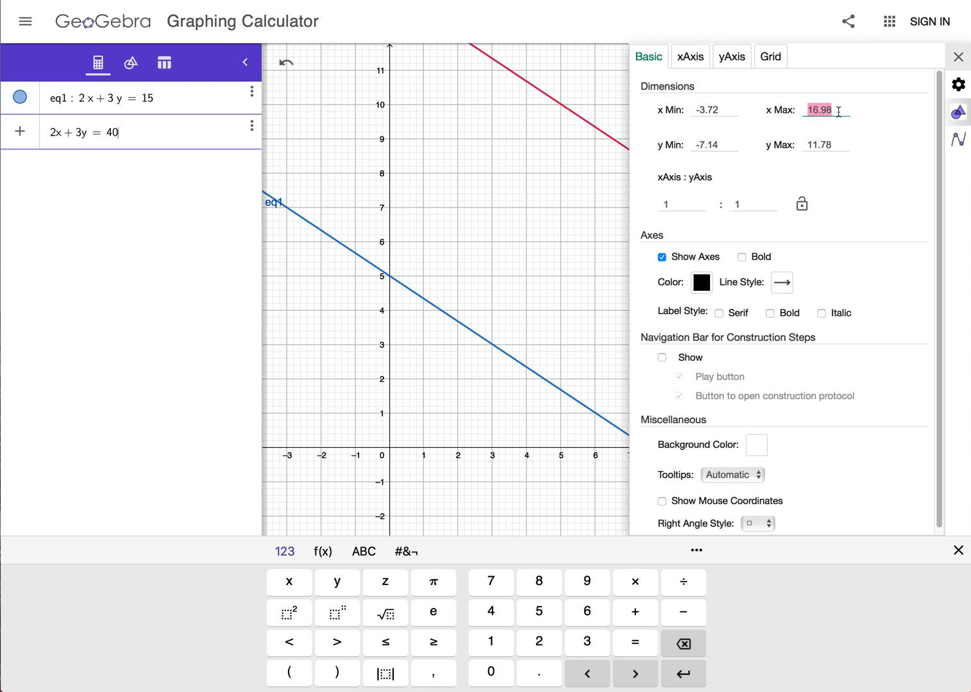
{"action": "type", "text": "40"}
{"action": "key", "text": "Return"}
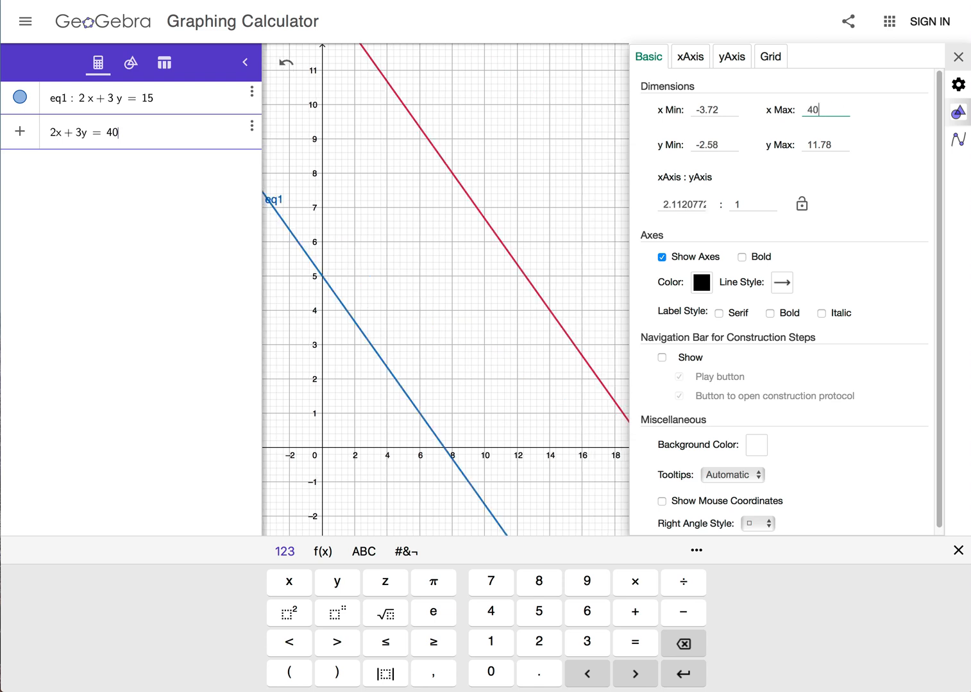
{"action": "left_click", "coordinate": [844, 141]}
{"action": "left_click_drag", "start_coordinate": [809, 146], "coordinate": [839, 148]}
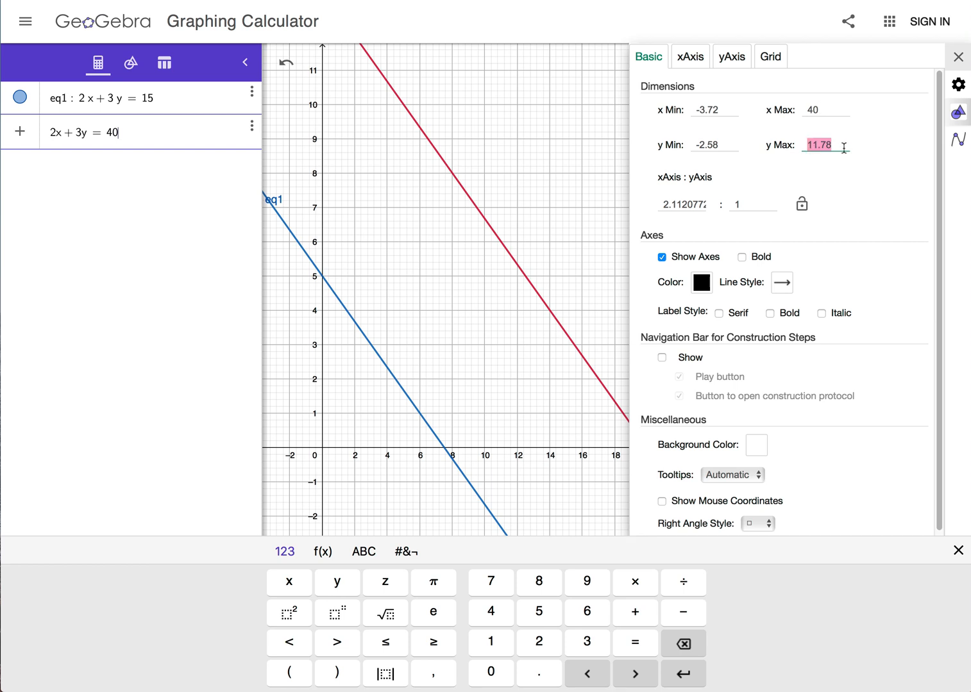
{"action": "type", "text": "40"}
{"action": "key", "text": "Return"}
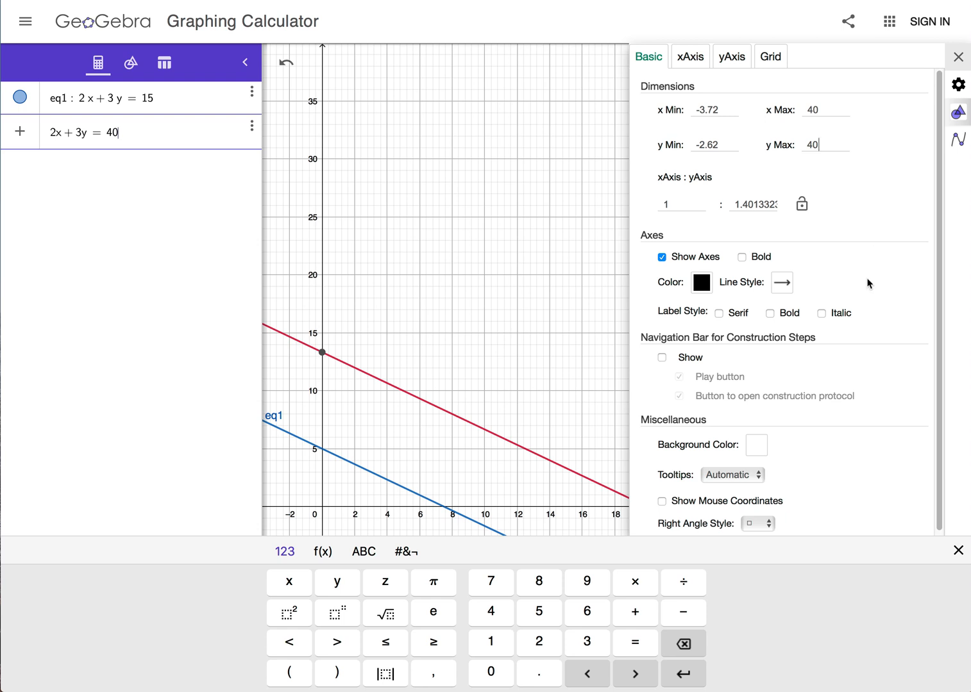
{"action": "left_click", "coordinate": [958, 57]}
{"action": "left_click", "coordinate": [960, 65]}
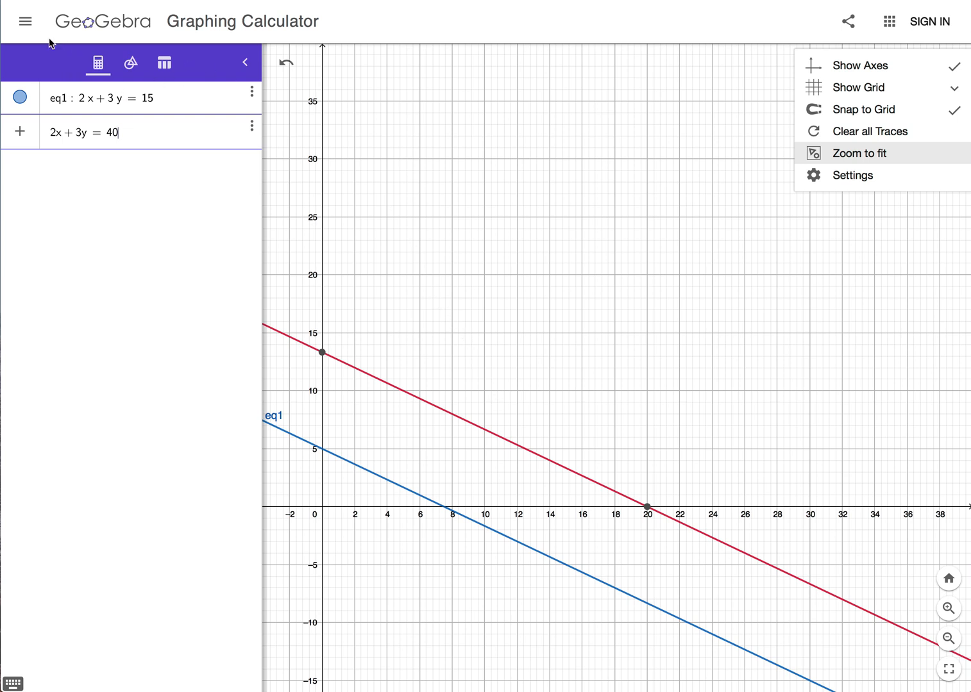
Clear all equations from the construction and discard them without saving.
{"action": "left_click", "coordinate": [26, 21]}
{"action": "left_click", "coordinate": [58, 75]}
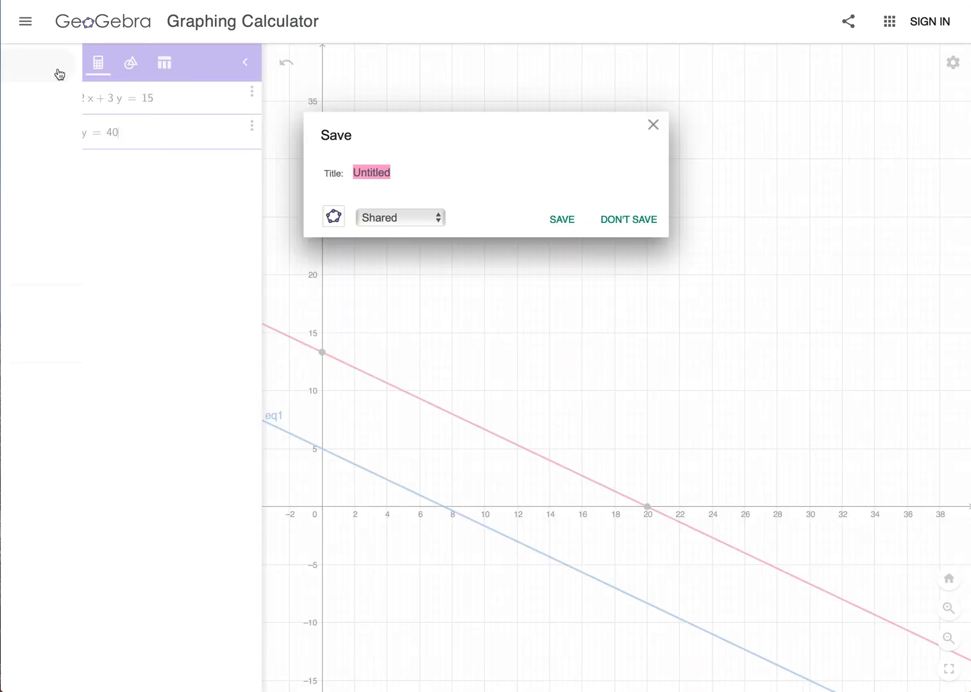
{"action": "left_click", "coordinate": [625, 221]}
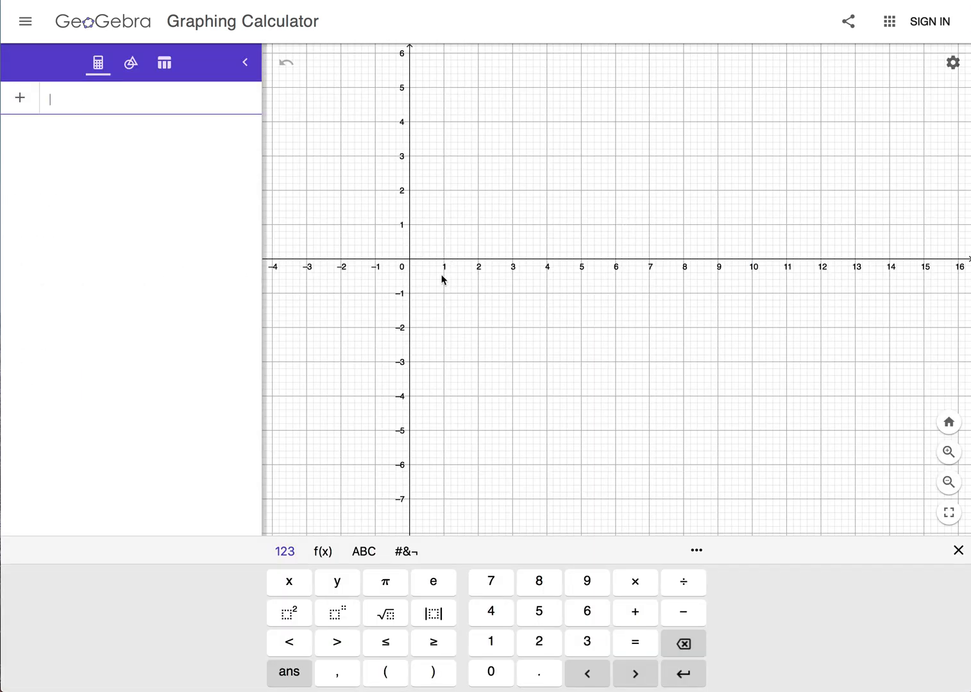
Graph the line 2x + 3y = 15 as the first equation of the empty construction.
{"action": "left_click_drag", "start_coordinate": [423, 278], "coordinate": [419, 379]}
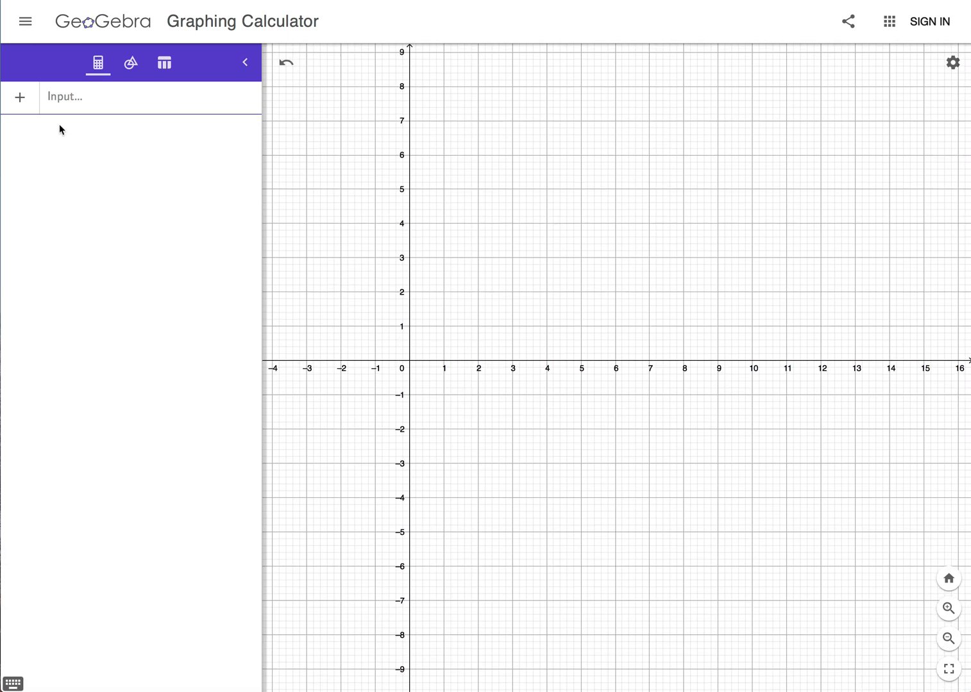
{"action": "left_click", "coordinate": [77, 103]}
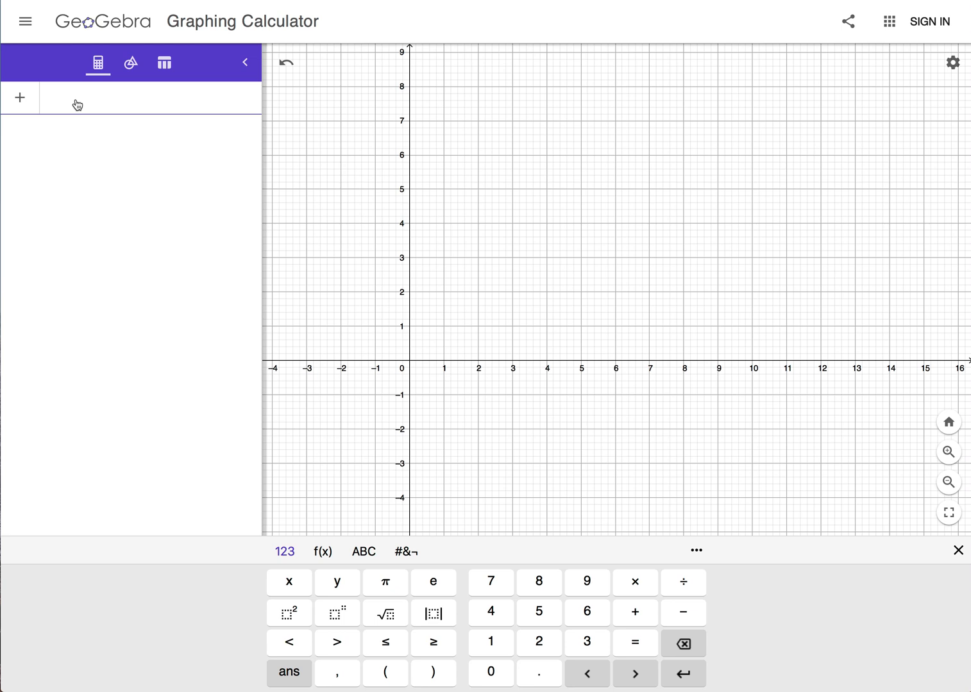
{"action": "type", "text": "2x "}
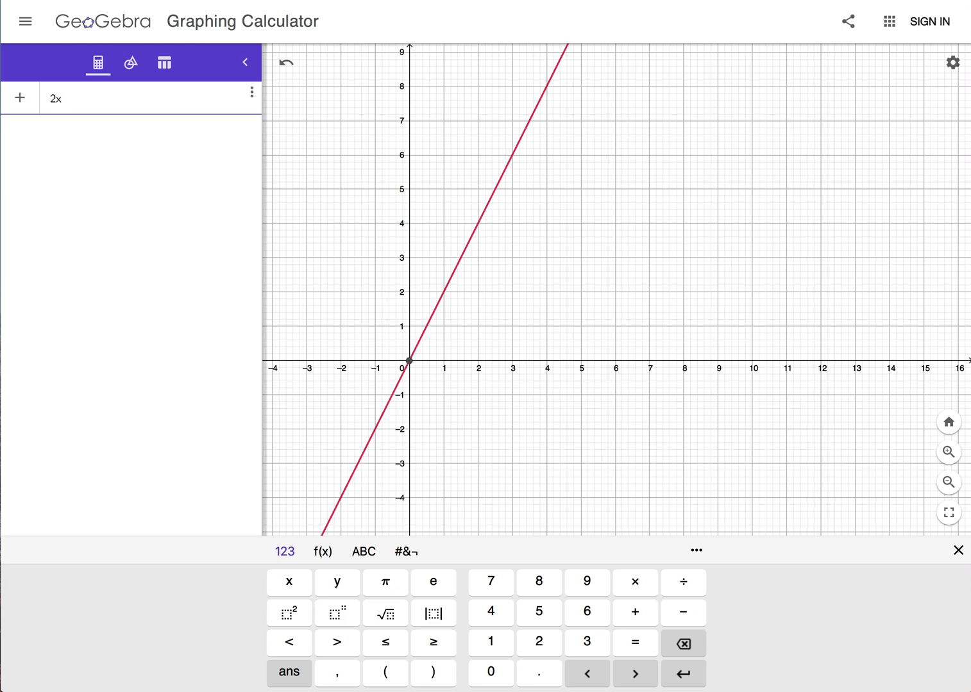
{"action": "type", "text": "+ 3y "}
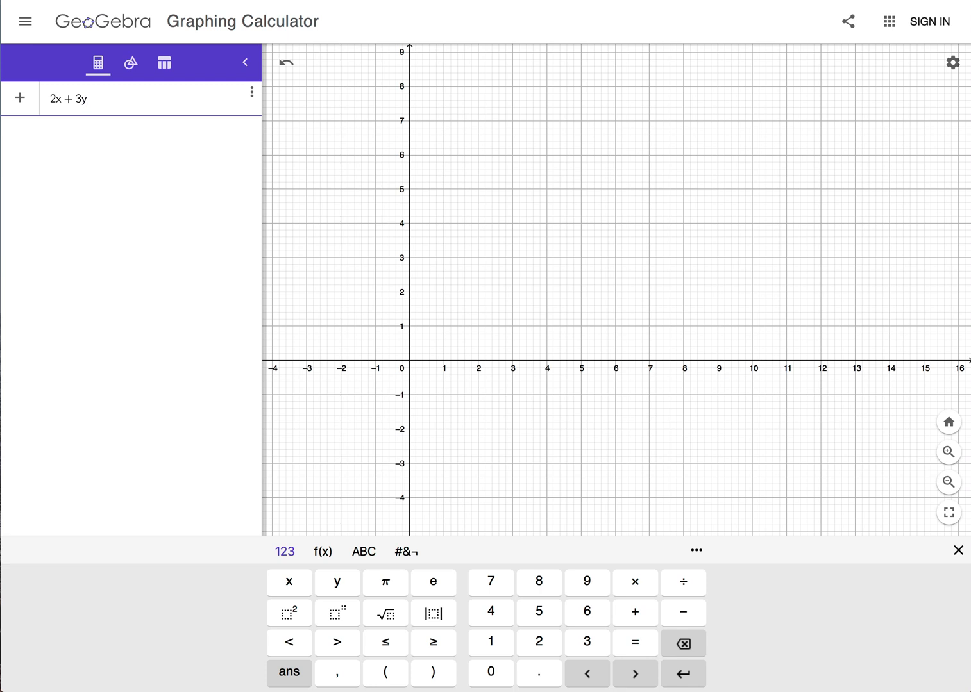
{"action": "type", "text": "= 15"}
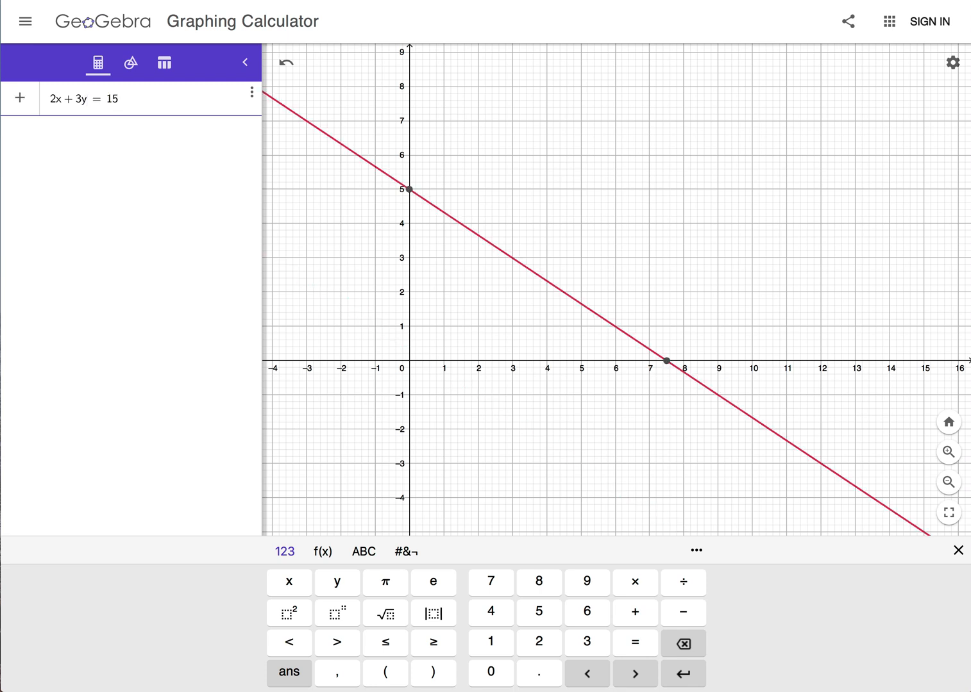
{"action": "key", "text": "Return"}
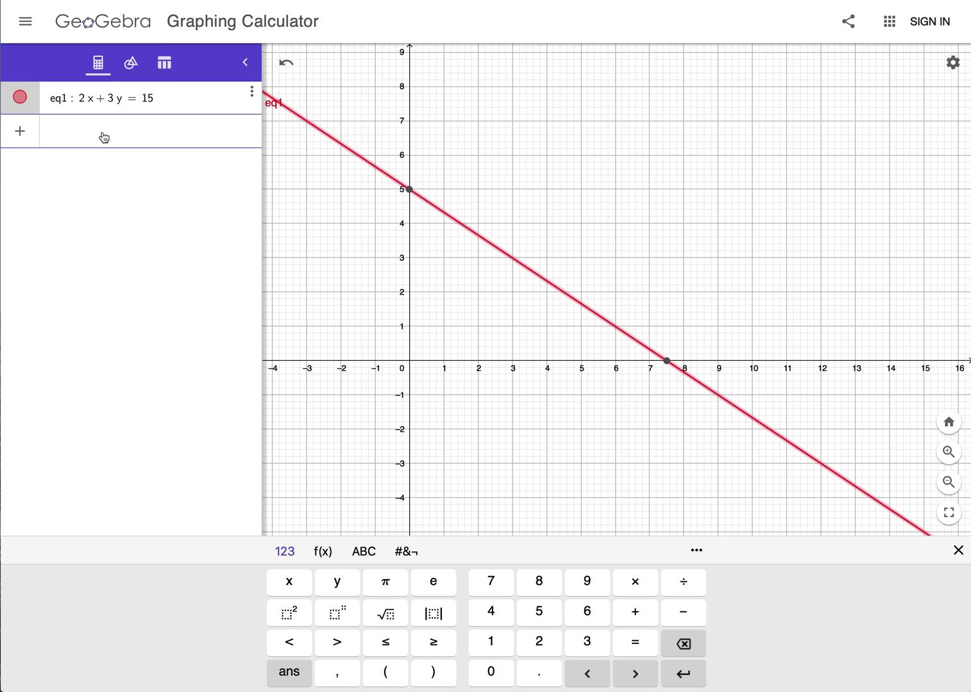
Add the equation x + 4y = 10 as a second line on the graph.
{"action": "type", "text": "x + "}
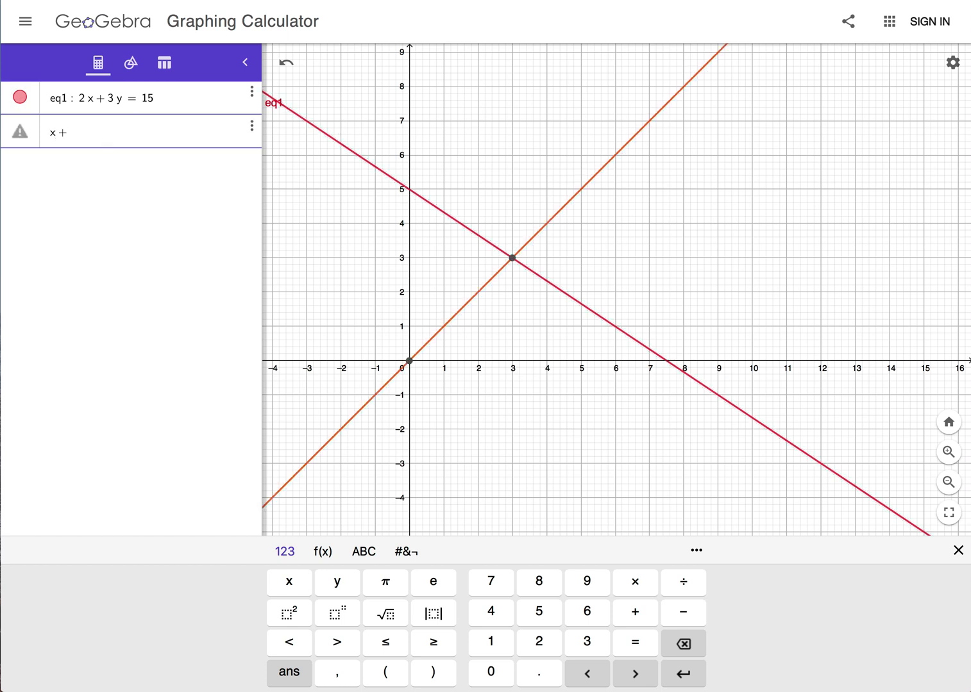
{"action": "type", "text": "4y "}
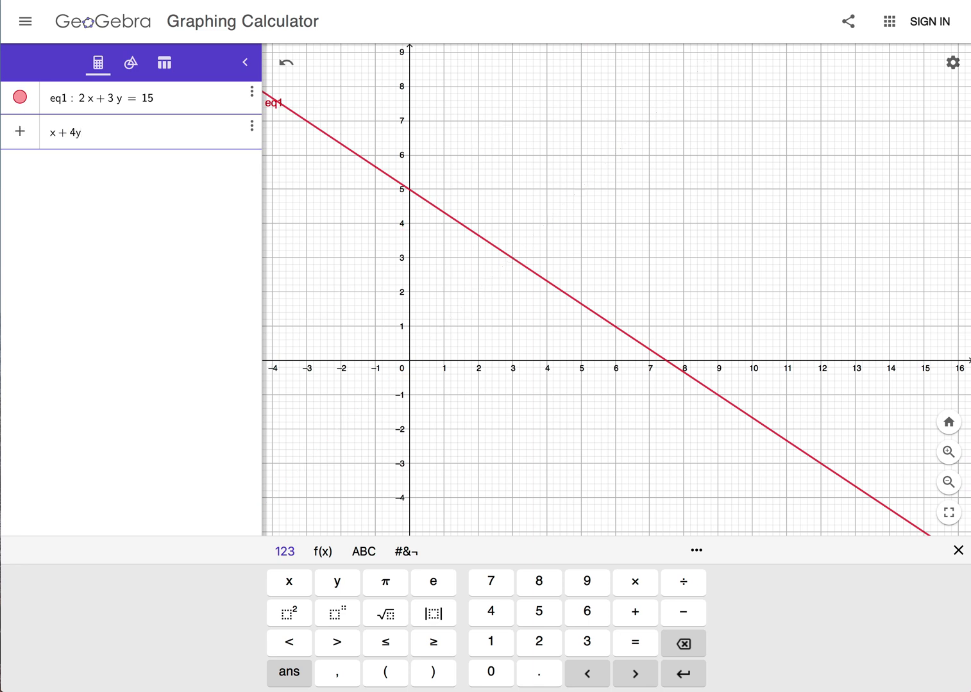
{"action": "type", "text": "= 10"}
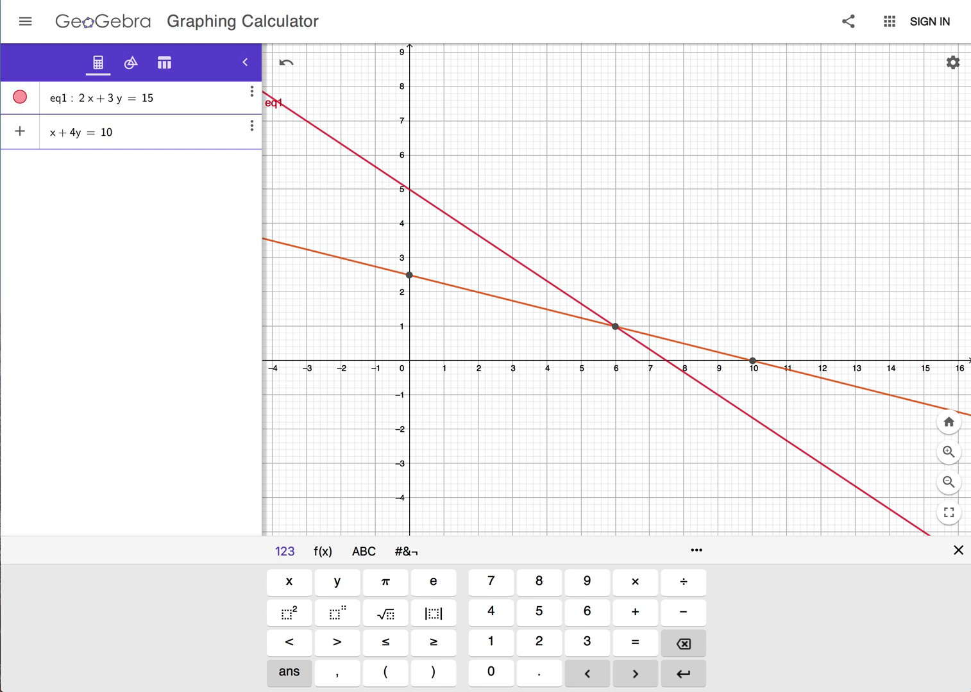
{"action": "key", "text": "Return"}
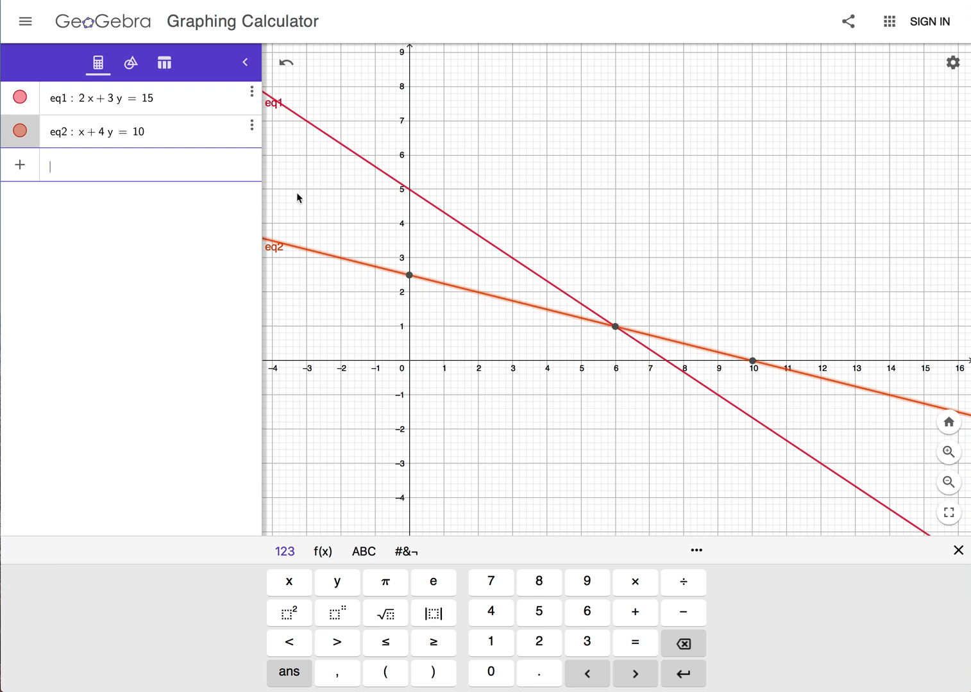
Mark the intersection point of the lines 2x + 3y = 15 and x + 4y = 10 with the Intersect tool.
{"action": "left_click", "coordinate": [131, 64]}
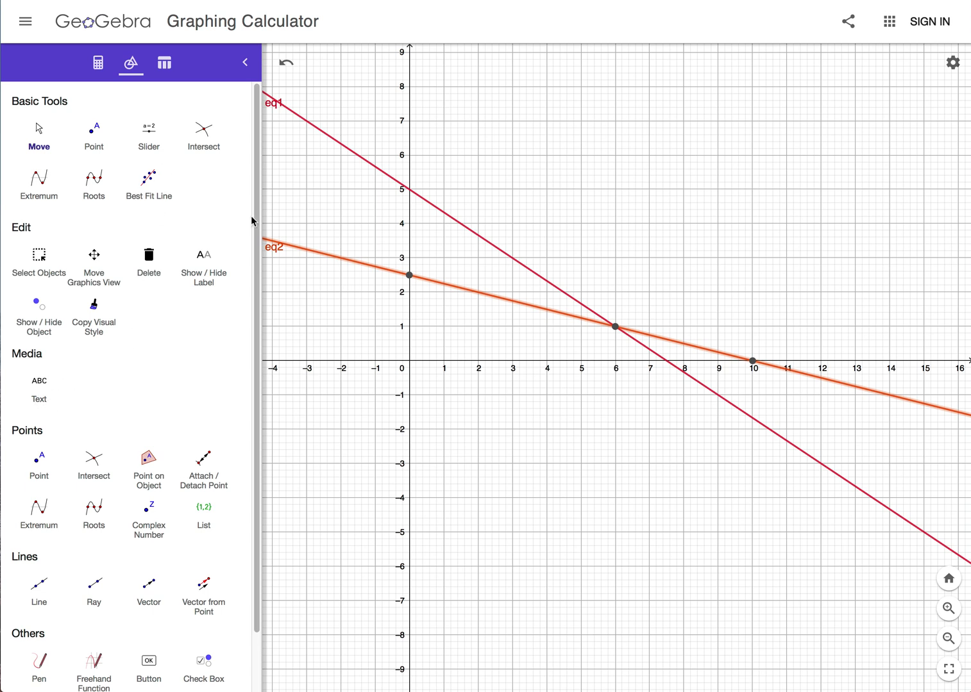
{"action": "left_click", "coordinate": [205, 134]}
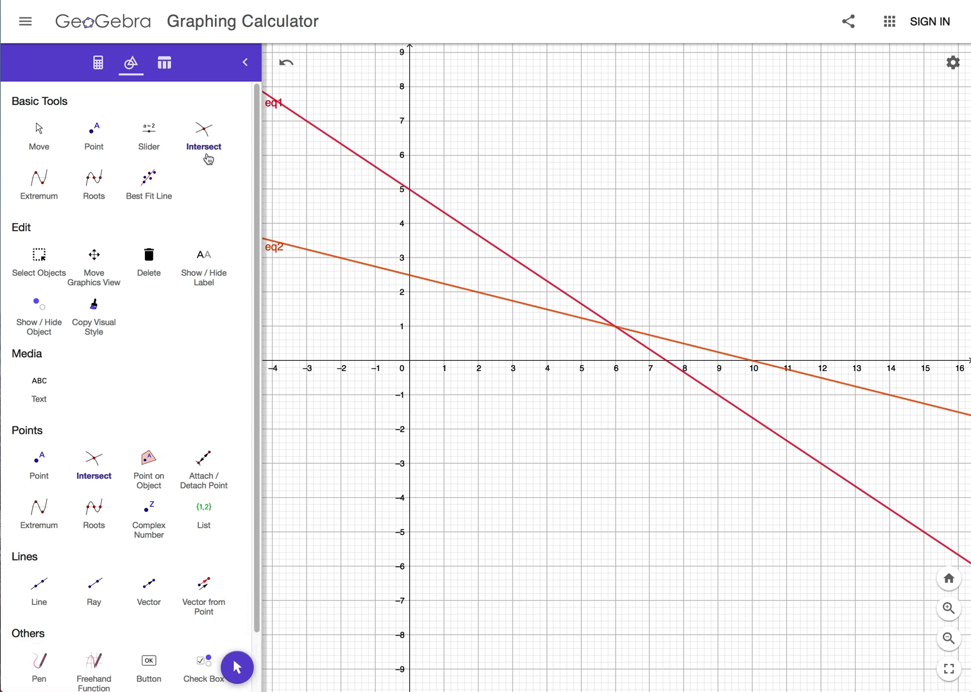
{"action": "left_click", "coordinate": [492, 247]}
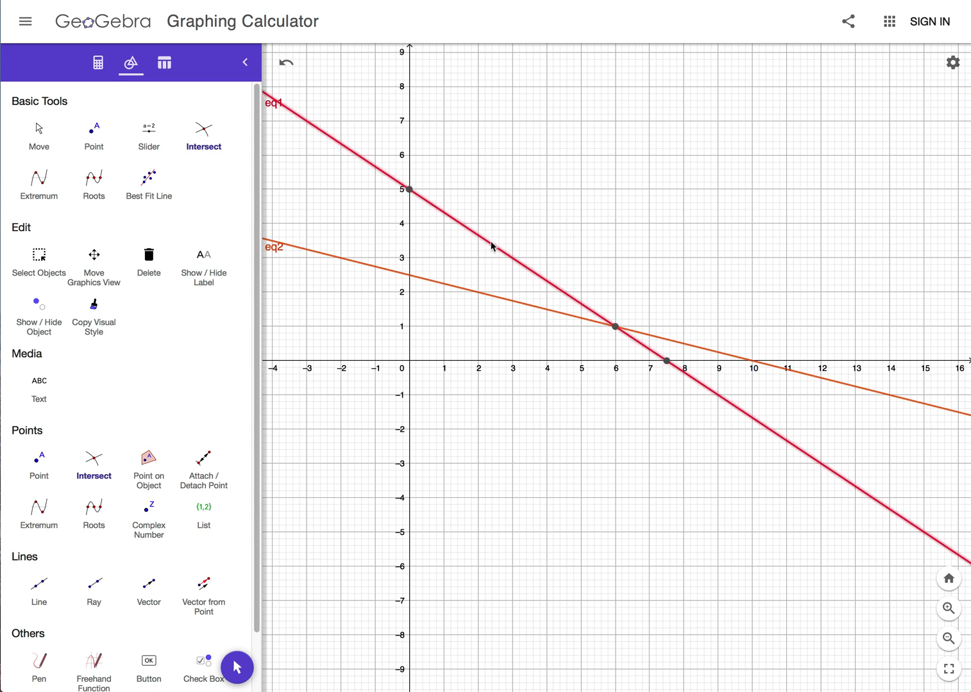
{"action": "left_click", "coordinate": [485, 298]}
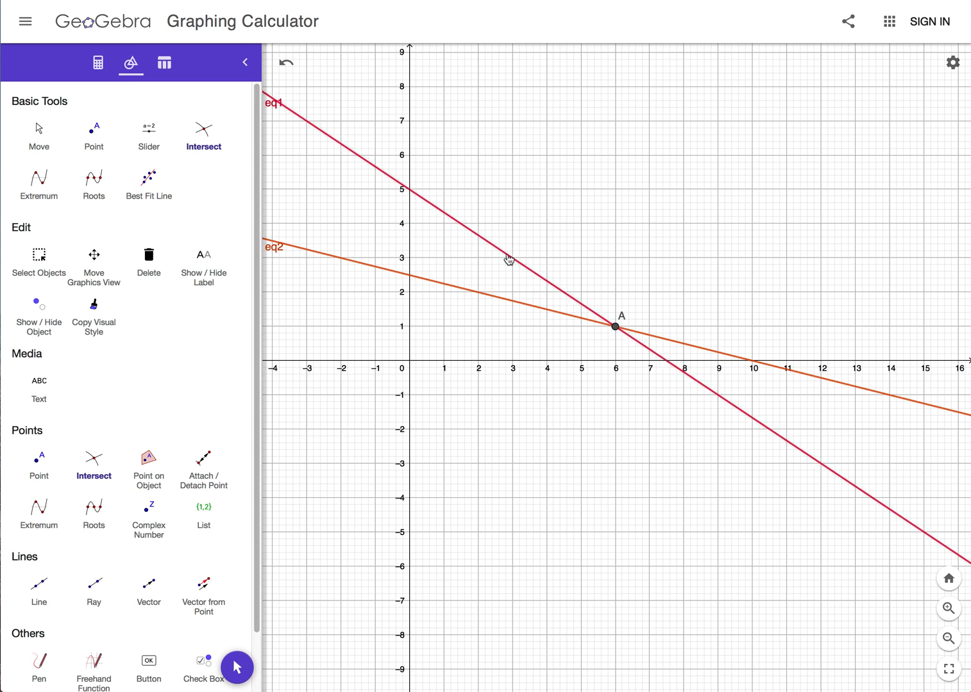
{"action": "left_click", "coordinate": [617, 329]}
{"action": "left_click", "coordinate": [616, 328]}
{"action": "left_click", "coordinate": [286, 64]}
Set the intersection point's label to show Name & Value and return to the list of equations.
{"action": "right_click", "coordinate": [616, 330]}
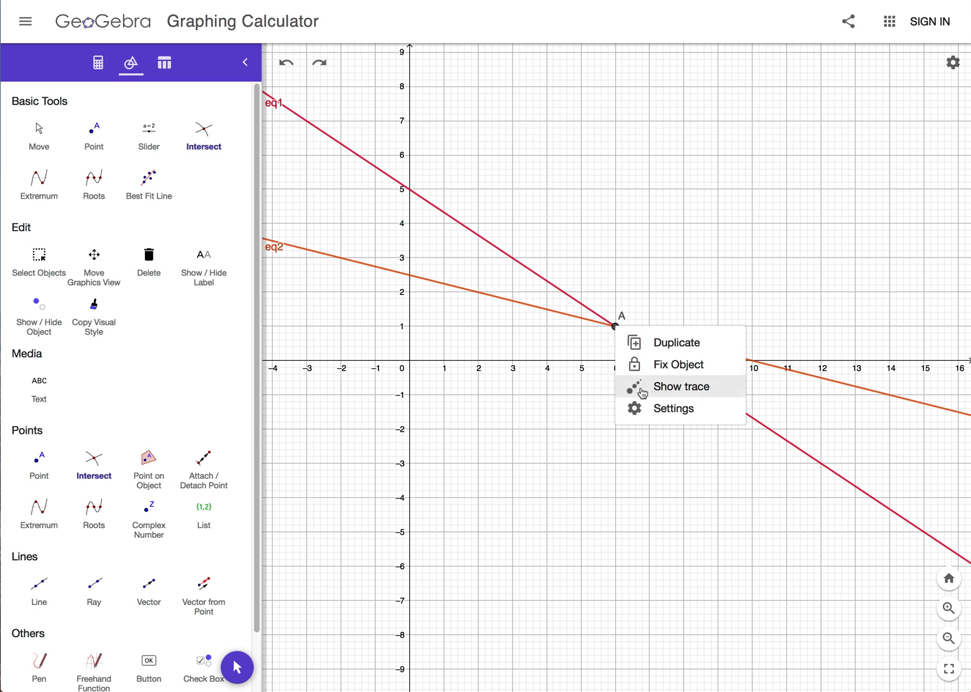
{"action": "left_click", "coordinate": [667, 411]}
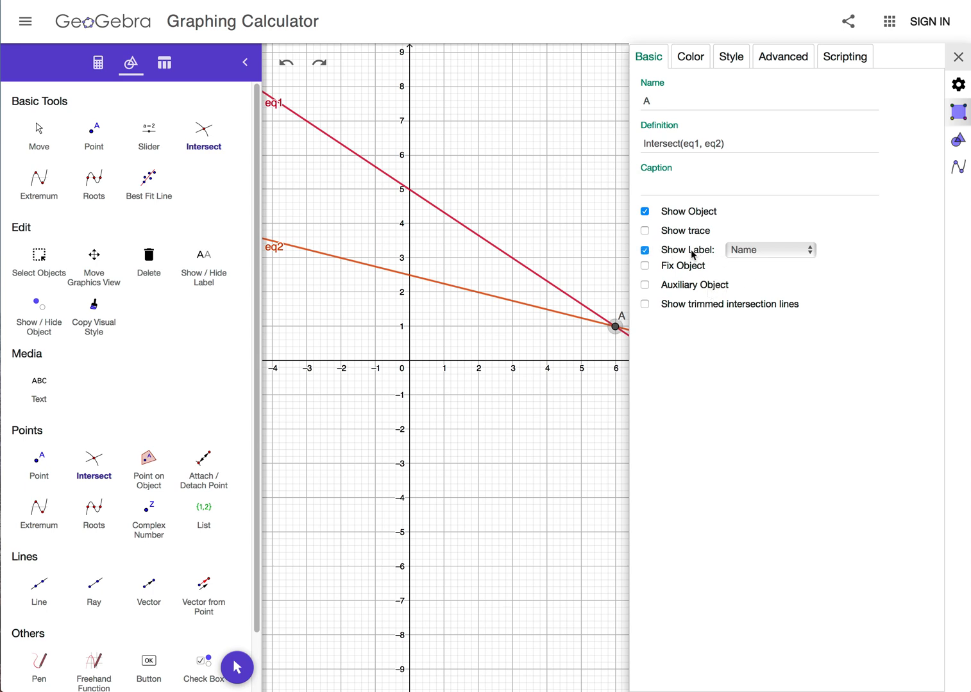
{"action": "left_click", "coordinate": [808, 254]}
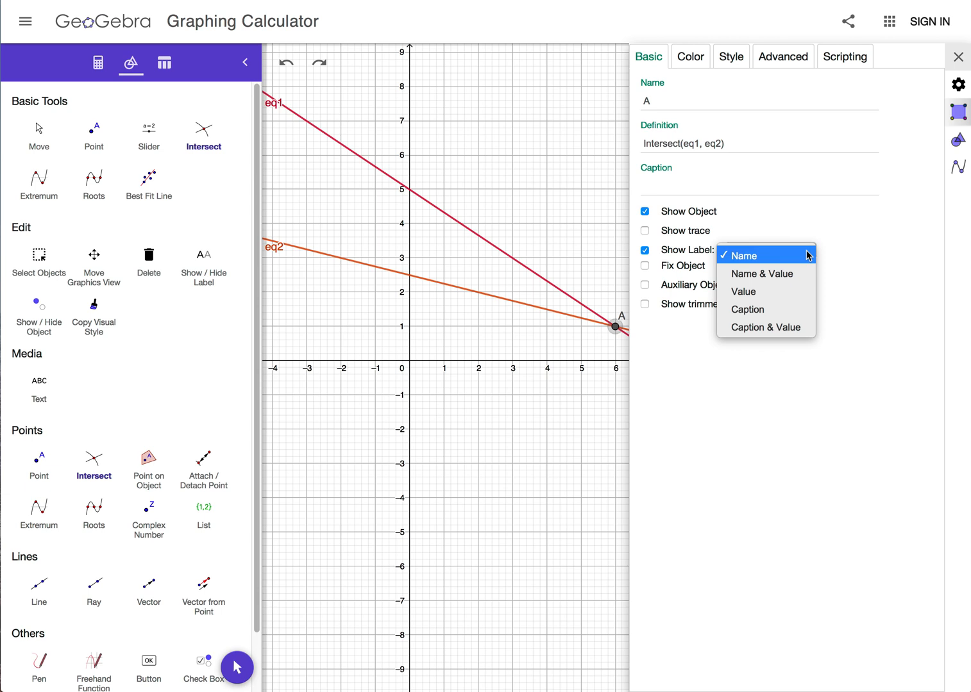
{"action": "left_click", "coordinate": [780, 278]}
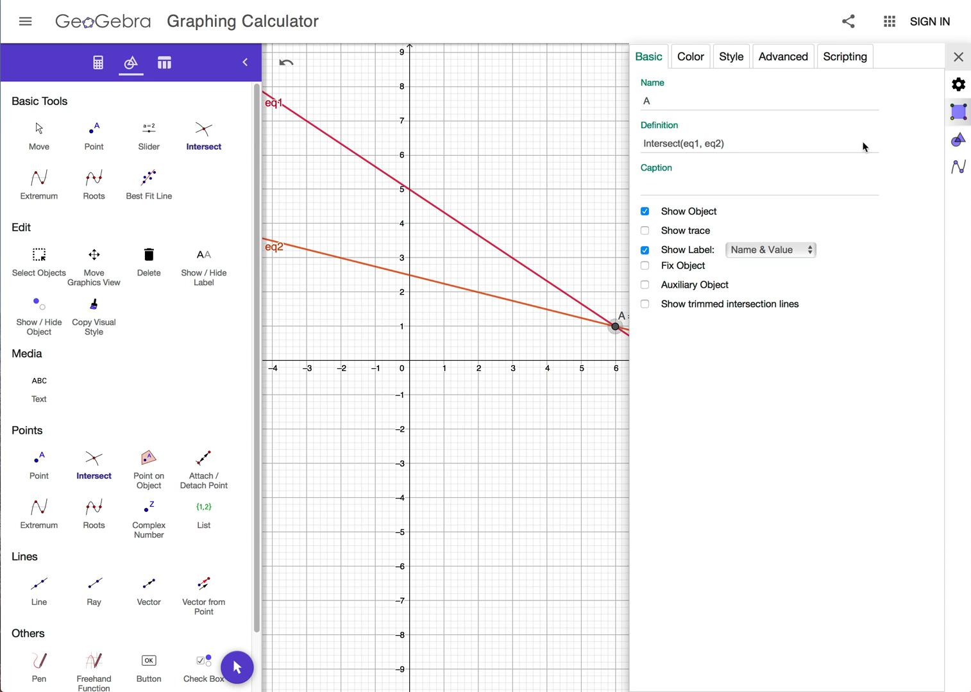
{"action": "left_click", "coordinate": [958, 56]}
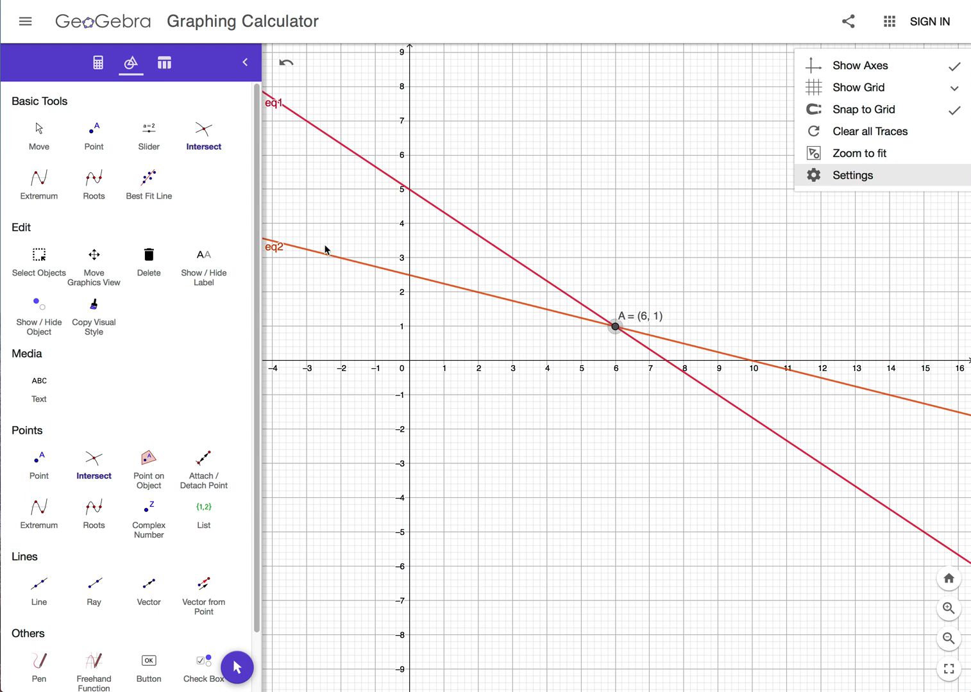
{"action": "left_click", "coordinate": [98, 64]}
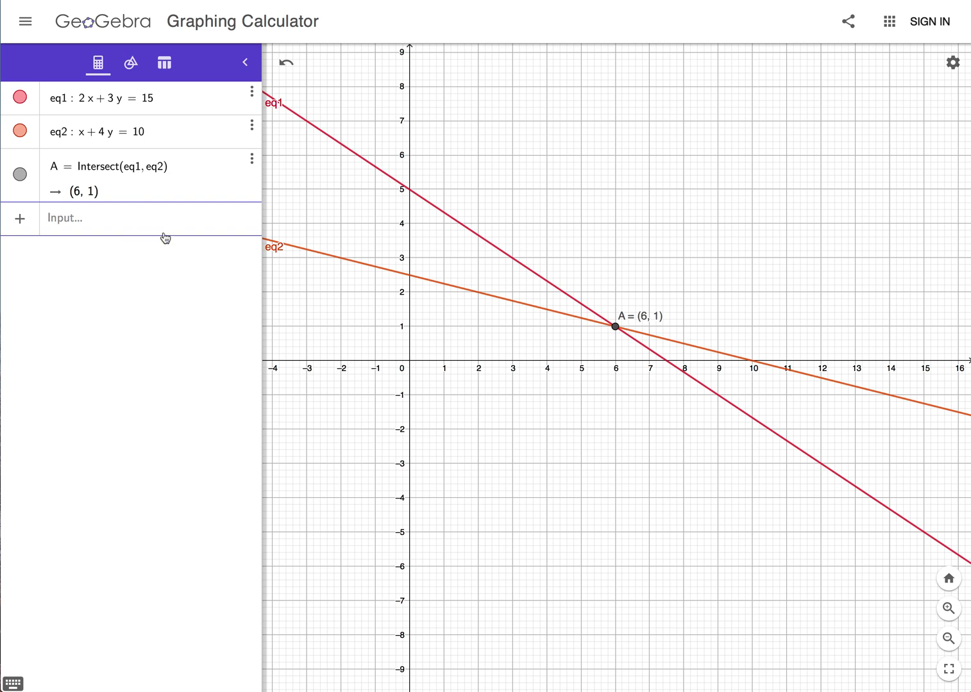
Clear both lines and their intersection point from the construction without saving.
{"action": "left_click", "coordinate": [25, 21]}
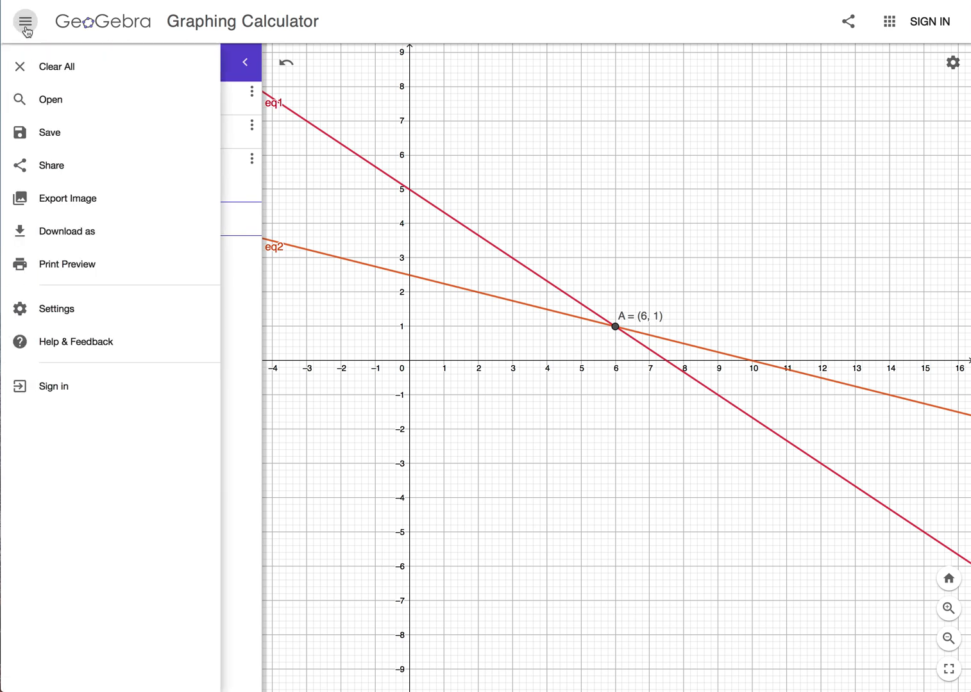
{"action": "left_click", "coordinate": [57, 67]}
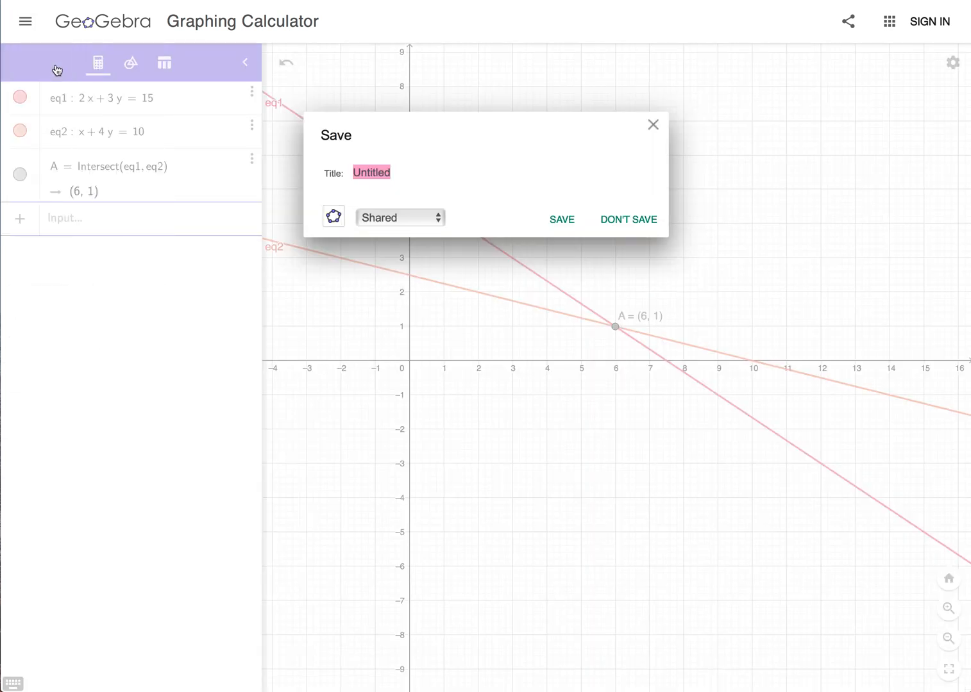
{"action": "left_click", "coordinate": [622, 221]}
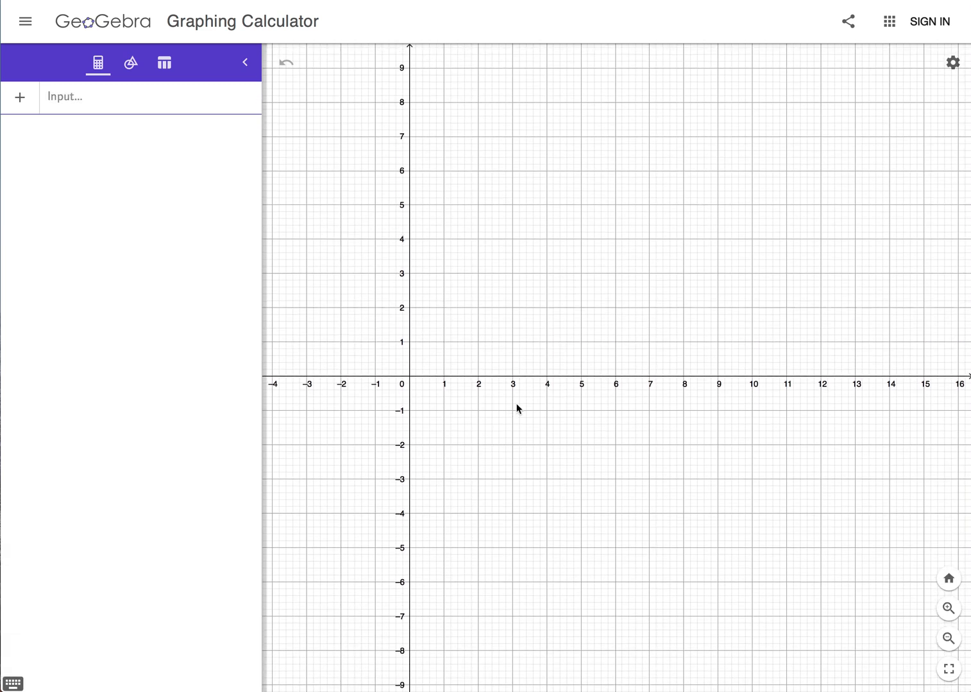
Graph the inequality 2x + 3y ≤ 15 in the empty construction.
{"action": "left_click", "coordinate": [107, 102]}
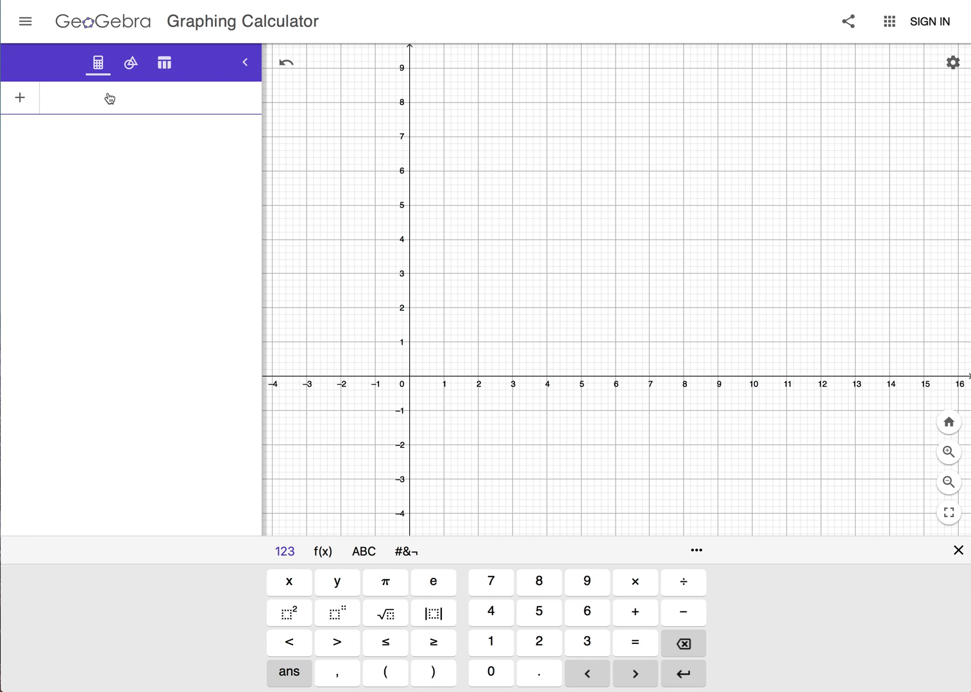
{"action": "left_click", "coordinate": [539, 643]}
{"action": "left_click", "coordinate": [286, 585]}
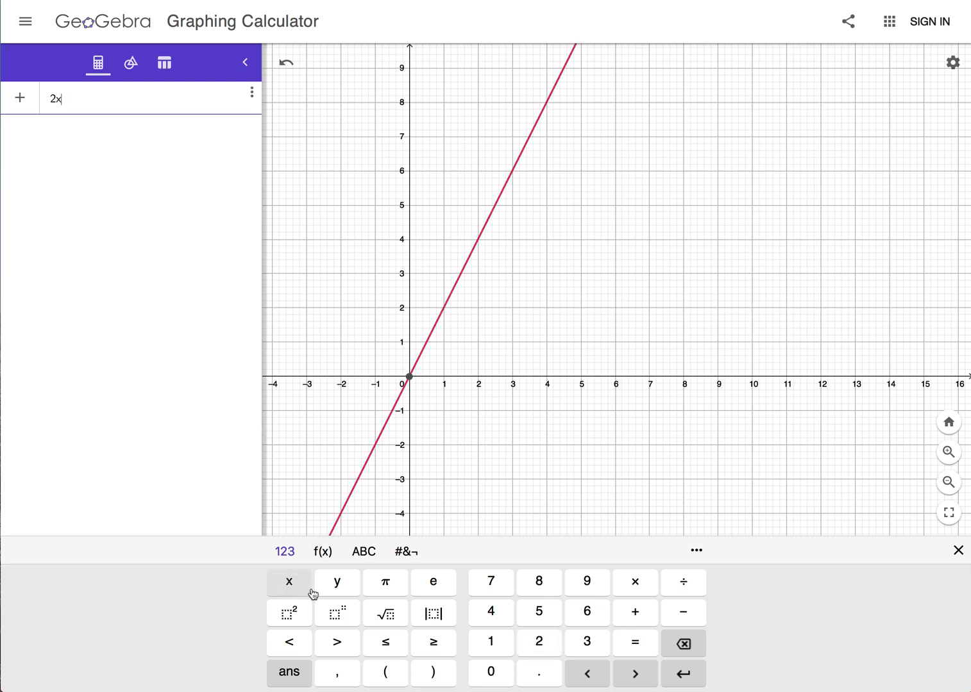
{"action": "left_click", "coordinate": [632, 614]}
{"action": "left_click", "coordinate": [588, 642]}
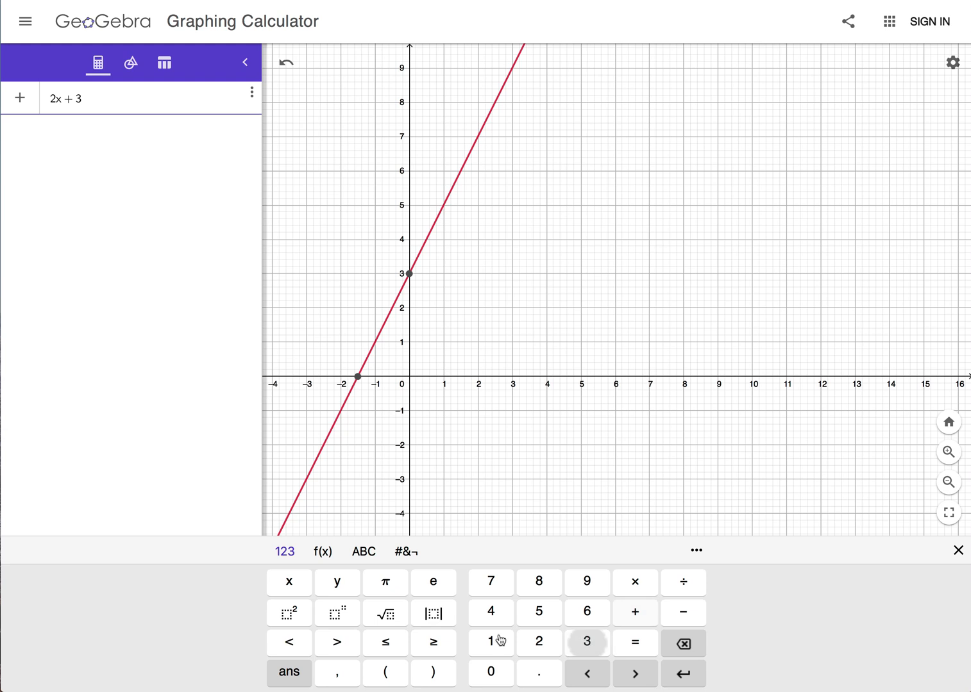
{"action": "left_click", "coordinate": [339, 588]}
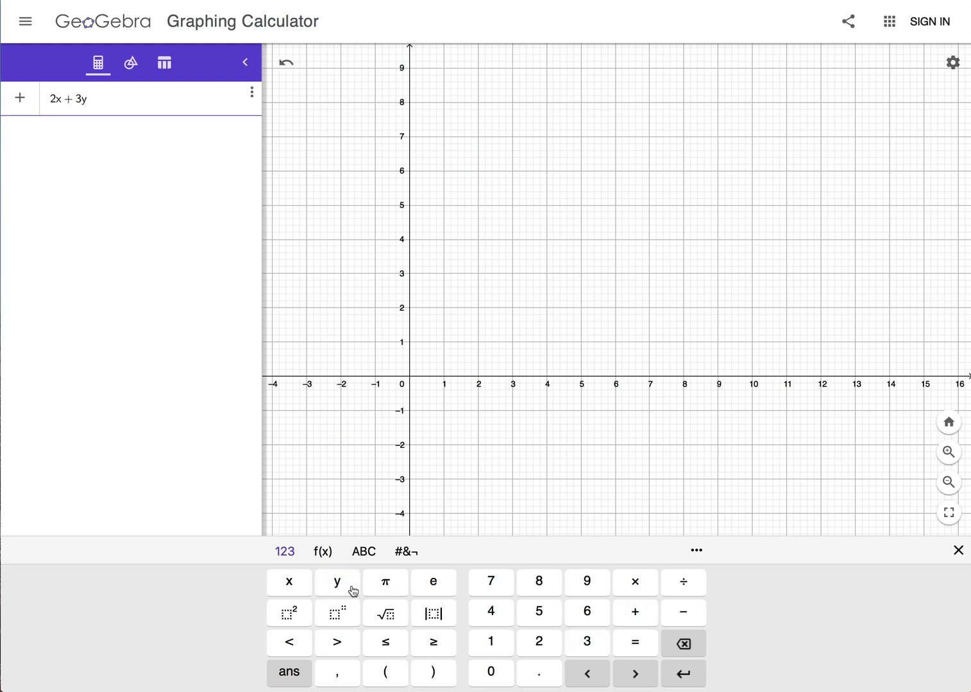
{"action": "left_click", "coordinate": [387, 645]}
{"action": "left_click", "coordinate": [488, 643]}
{"action": "left_click", "coordinate": [541, 617]}
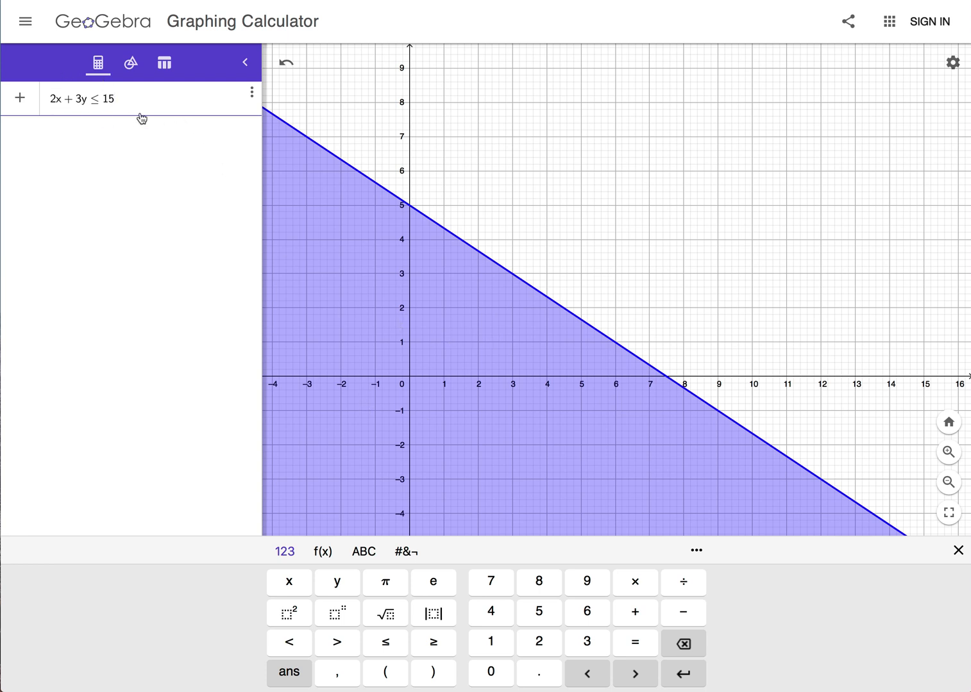
{"action": "left_click", "coordinate": [67, 101]}
{"action": "key", "text": "Return"}
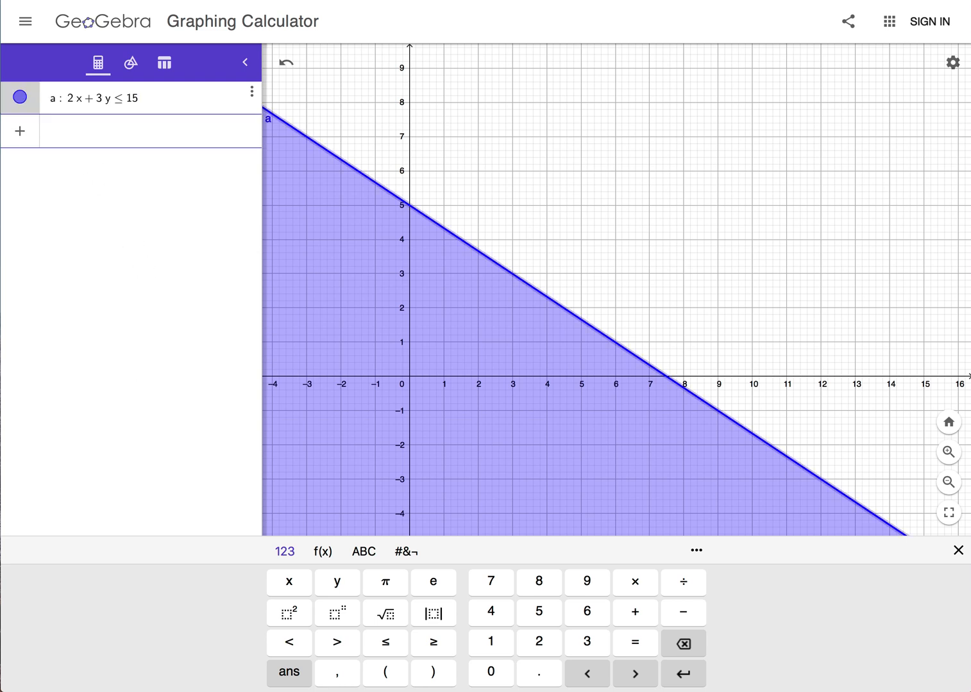
Add the inequality x + 4y ≤ 10 as a second shaded region on the graph.
{"action": "type", "text": "x "}
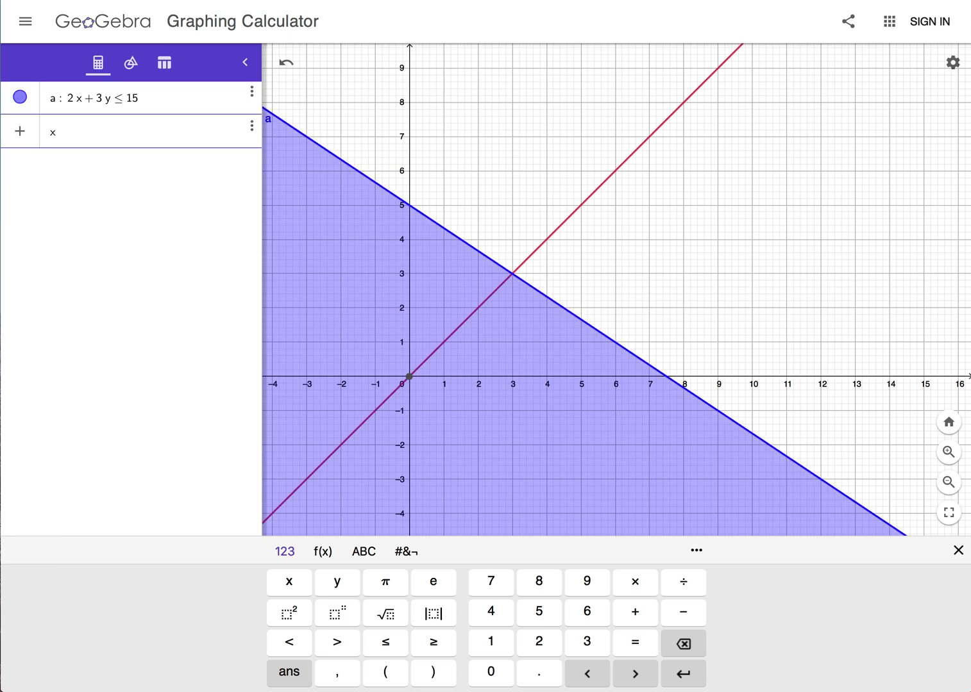
{"action": "type", "text": "+ 4y"}
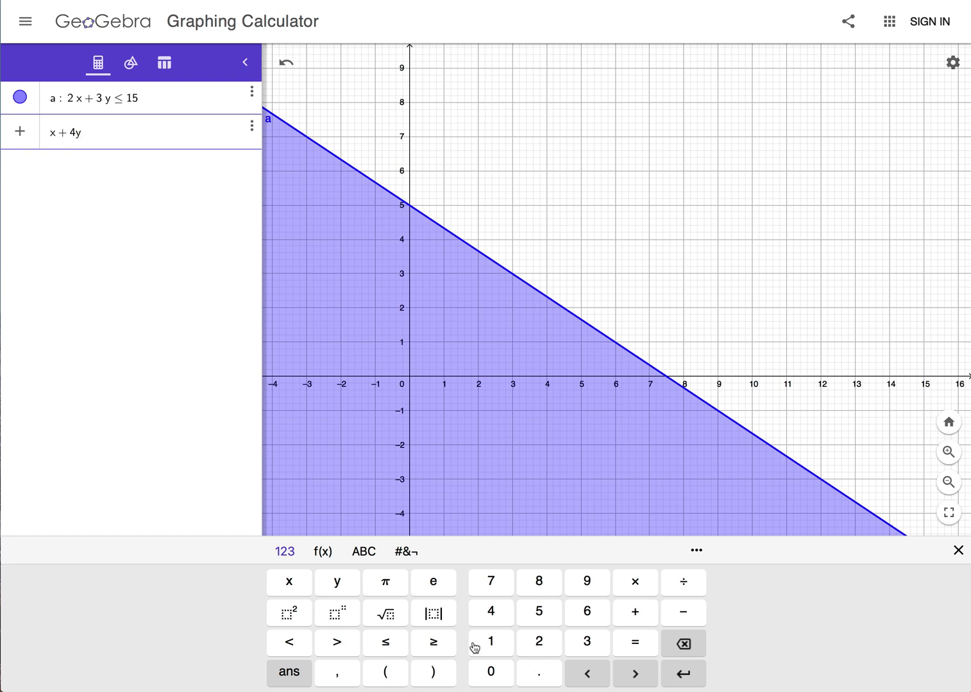
{"action": "left_click", "coordinate": [386, 645]}
{"action": "type", "text": "10"}
{"action": "key", "text": "Return"}
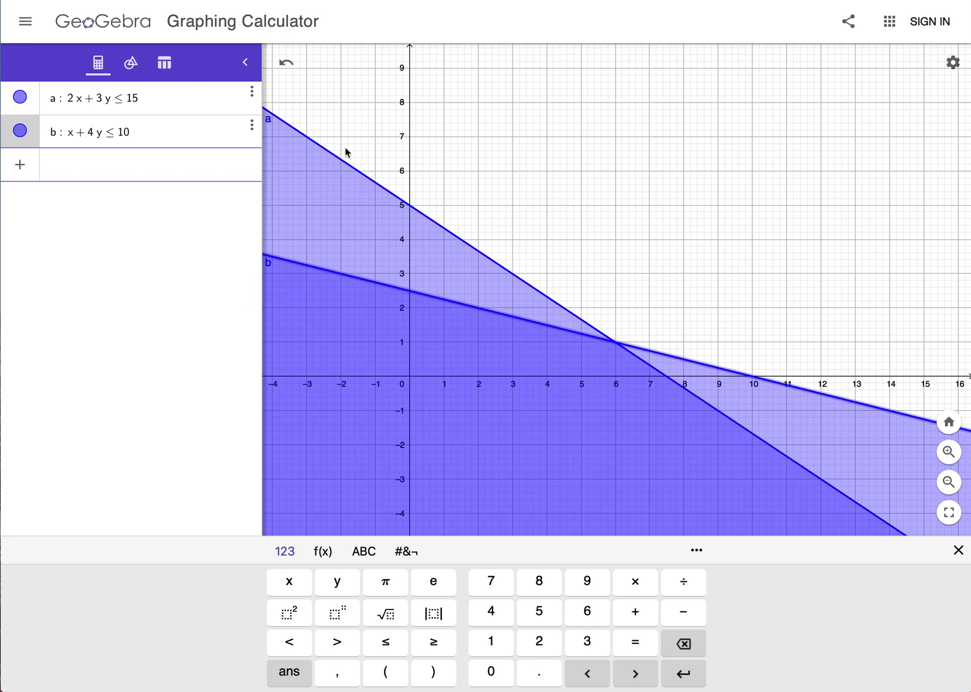
Place the text "2x+3y≤" in the unshaded area at about (5.4, 6.6), inserting the ≤ from the symbol list.
{"action": "left_click", "coordinate": [132, 65]}
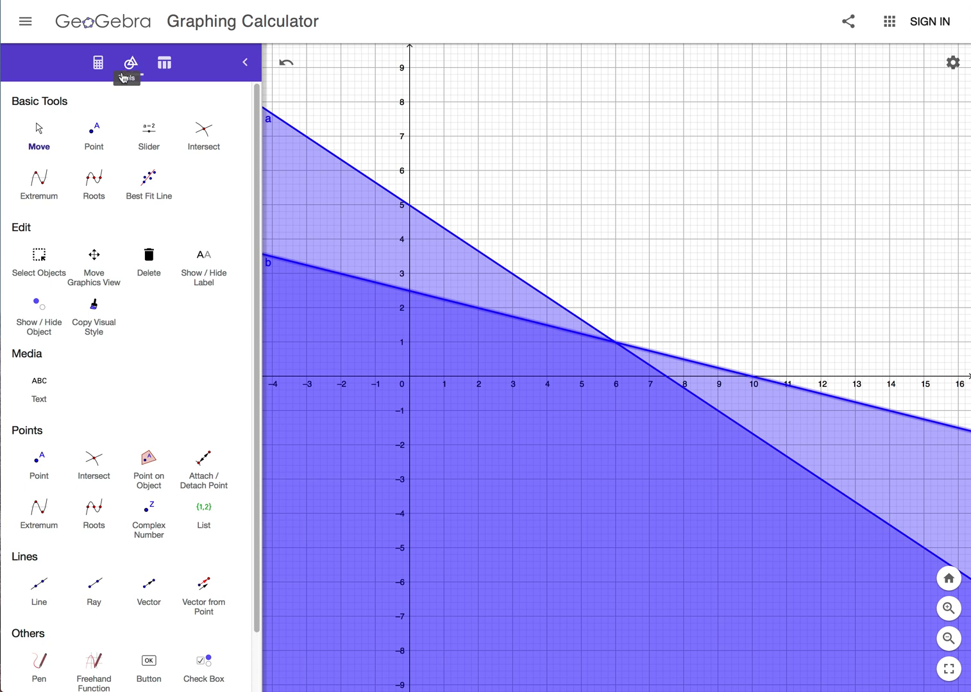
{"action": "left_click", "coordinate": [41, 403]}
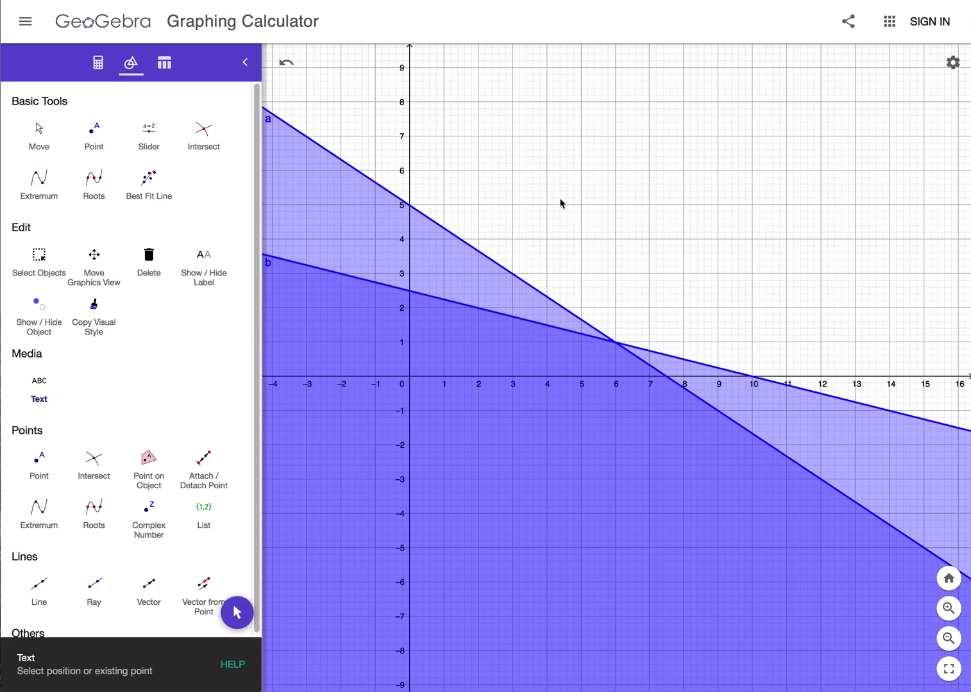
{"action": "left_click", "coordinate": [594, 150]}
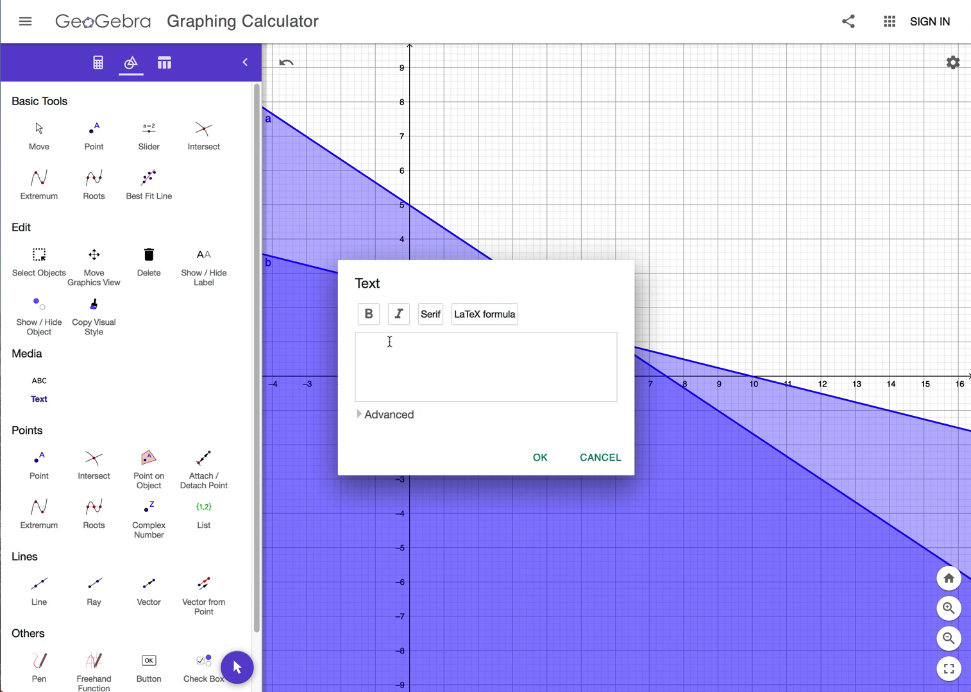
{"action": "type", "text": "2x+3y"}
{"action": "left_click", "coordinate": [383, 416]}
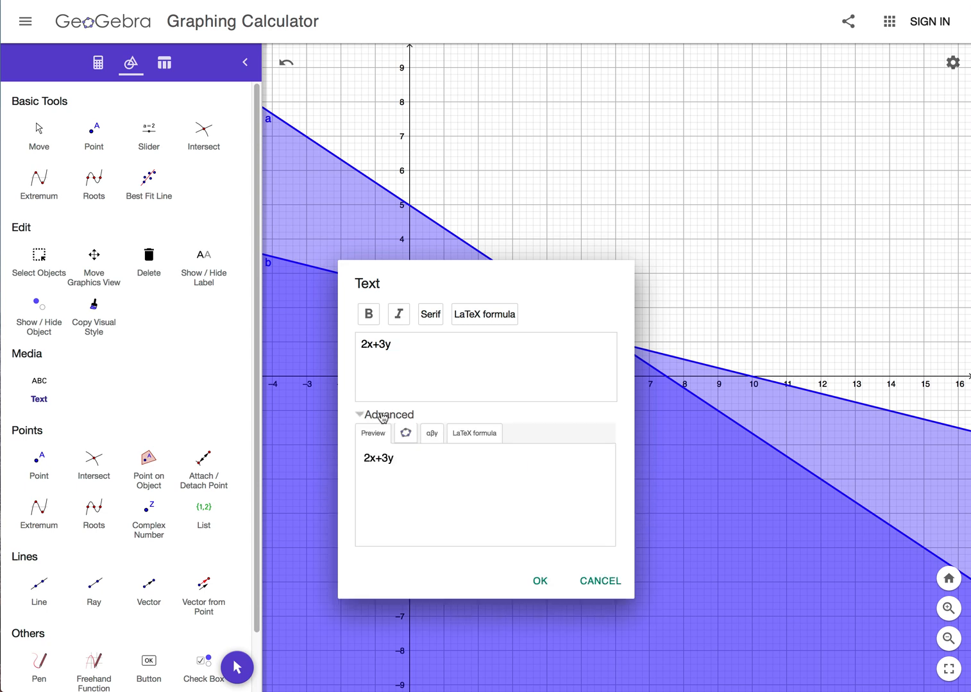
{"action": "left_click", "coordinate": [432, 435]}
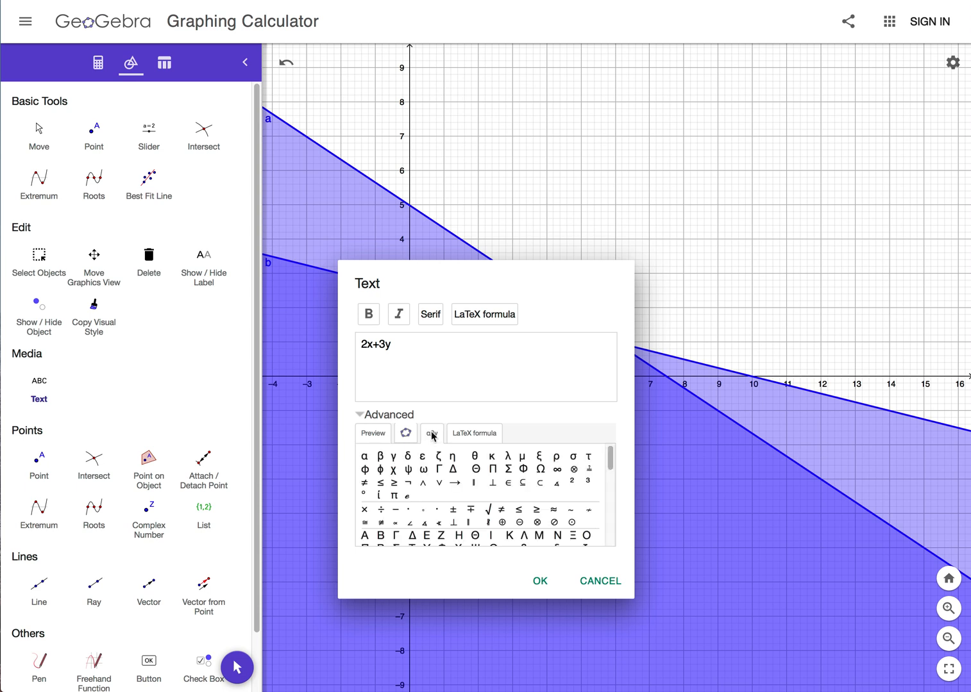
{"action": "left_click", "coordinate": [381, 482]}
{"action": "left_click", "coordinate": [544, 584]}
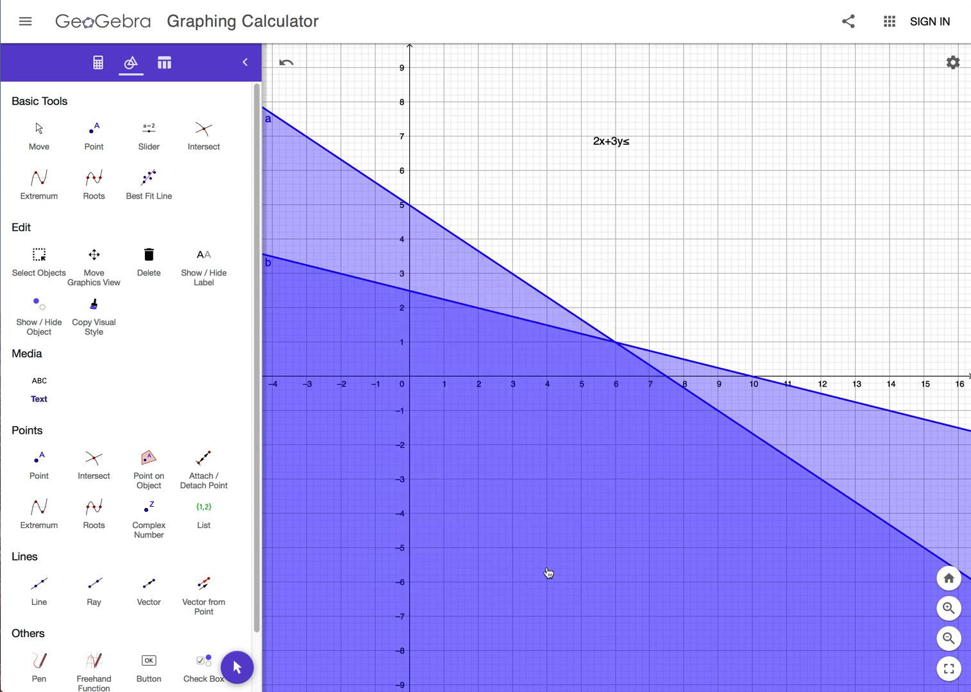
Complete the inequality text on the graph so it reads "2x+3y≤15".
{"action": "double_click", "coordinate": [621, 142]}
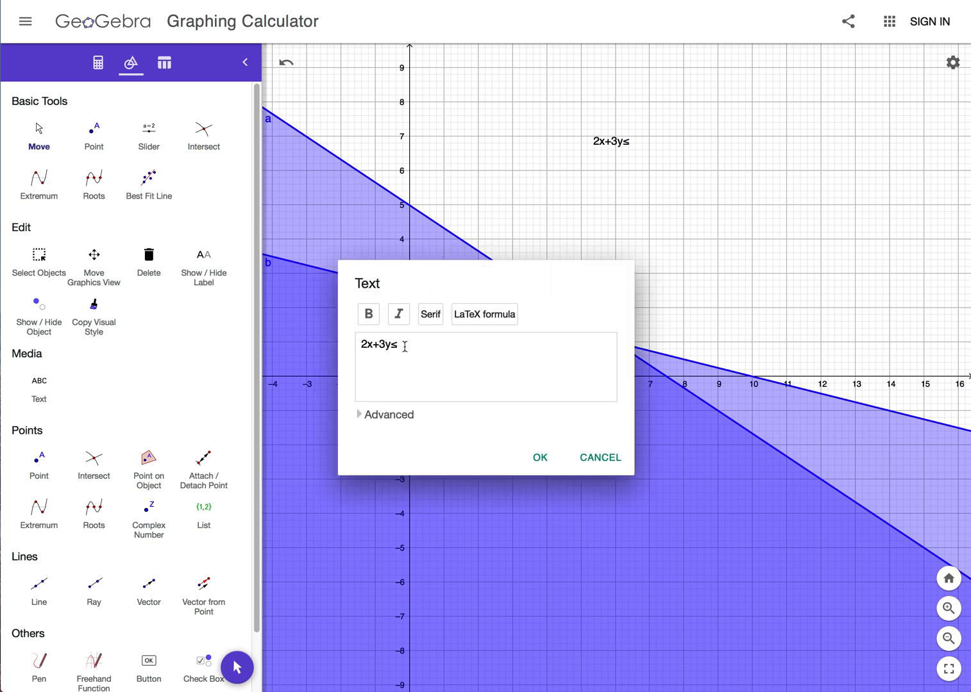
{"action": "type", "text": "156"}
{"action": "left_click", "coordinate": [540, 459]}
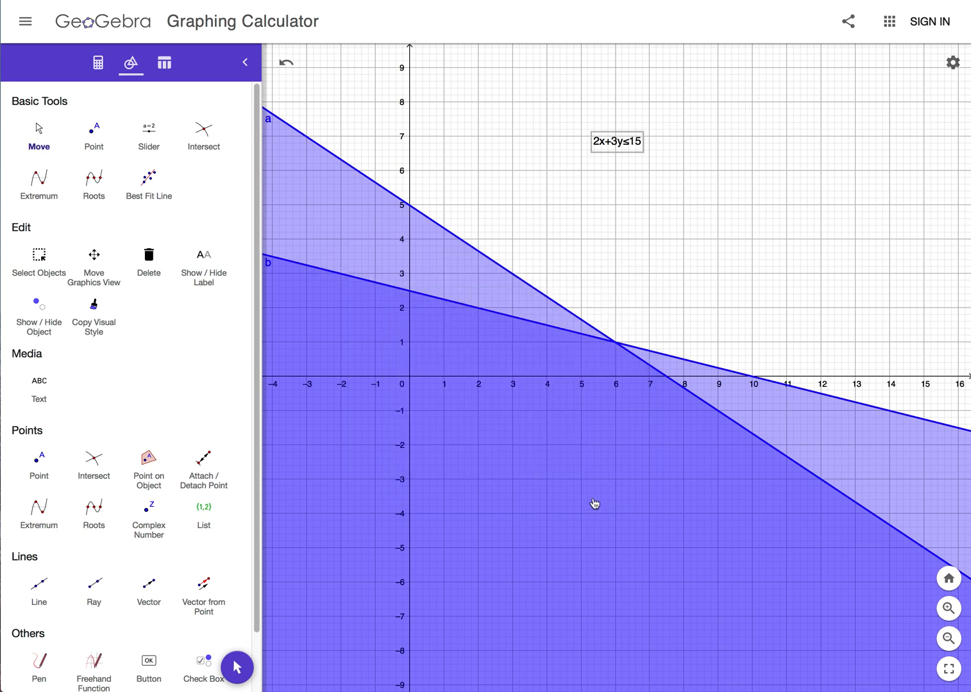
{"action": "left_click", "coordinate": [613, 145]}
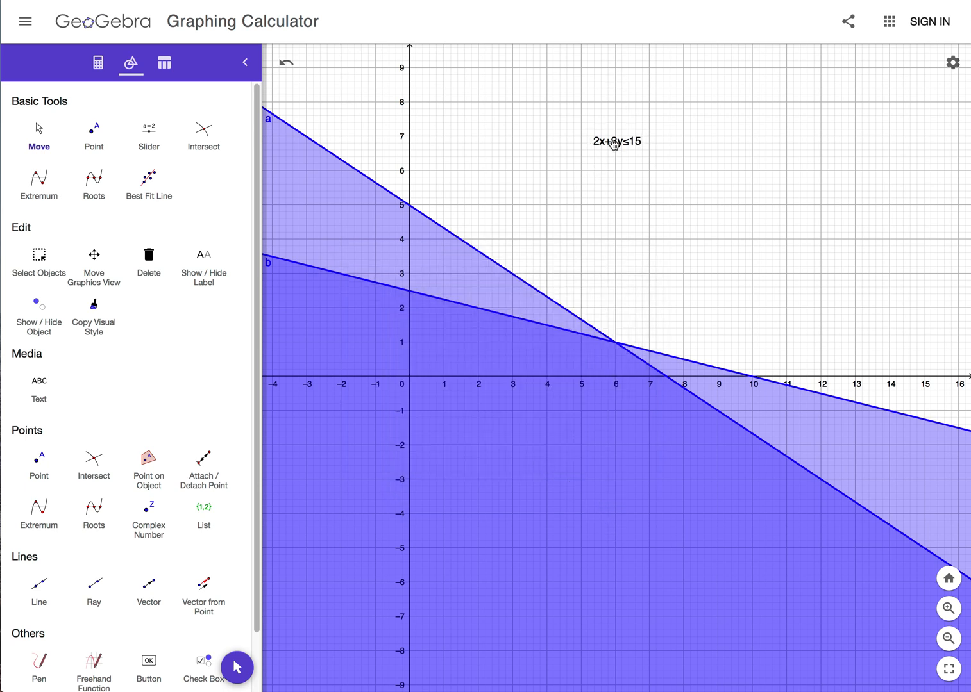